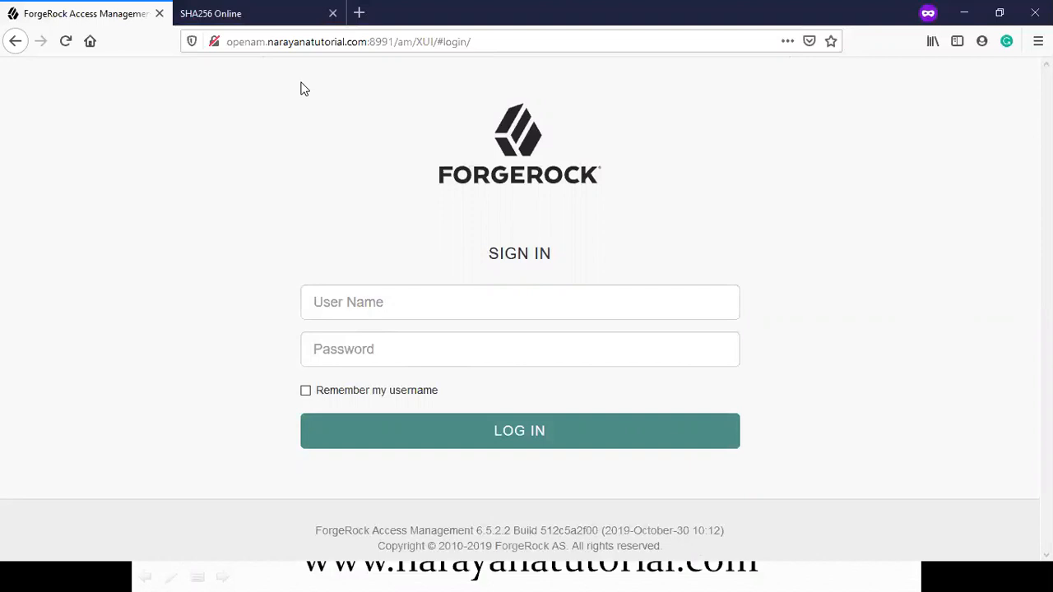
Step: Sign in to Access Management with the administrator account and its password
left_click(372, 306)
type("a")
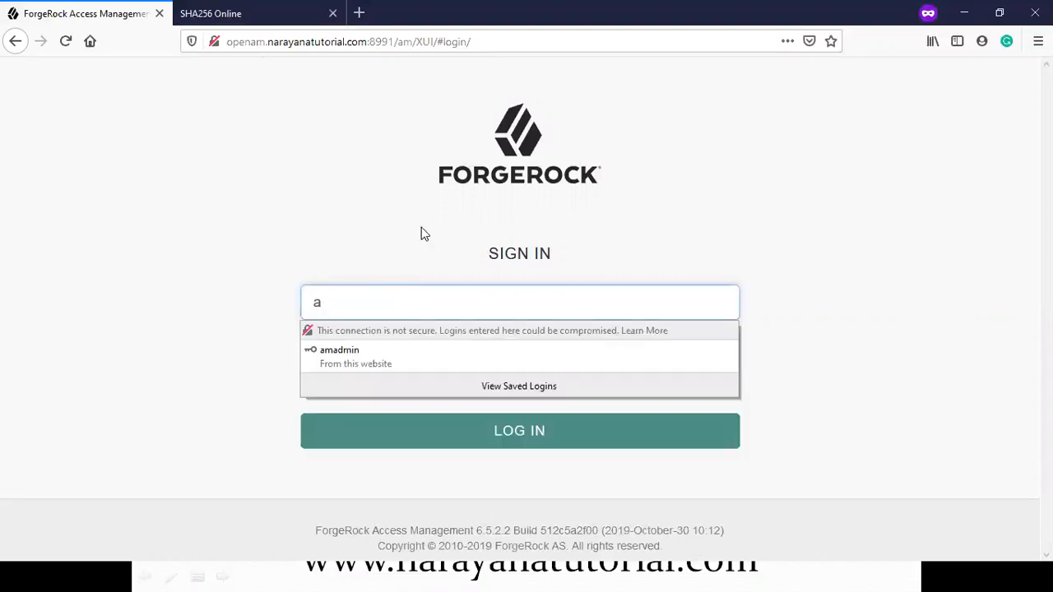
type("madmin")
key("Tab")
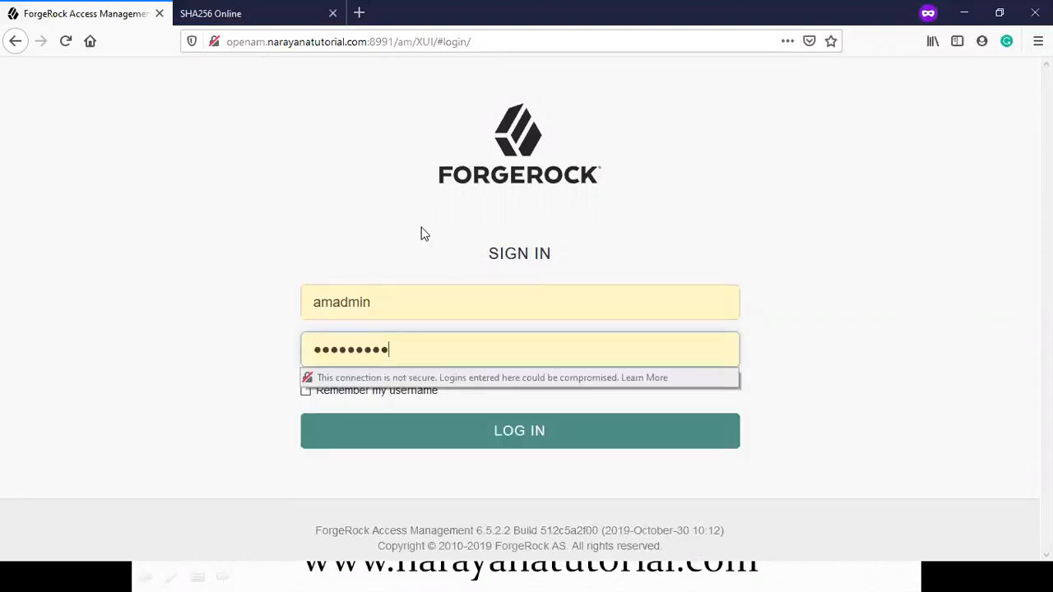
key("ctrl+a")
type("•••••••")
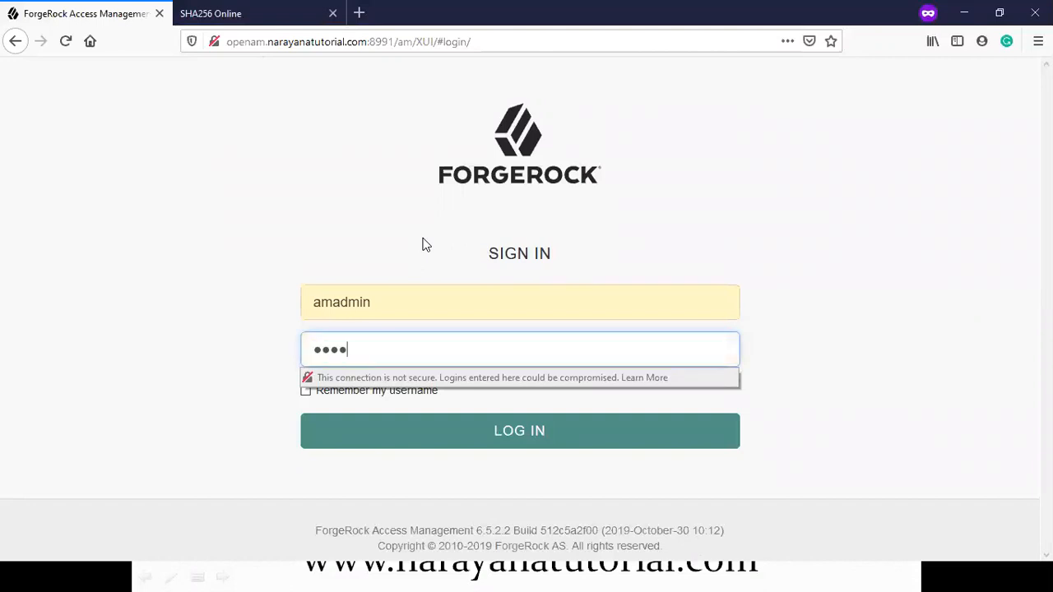
key("Return")
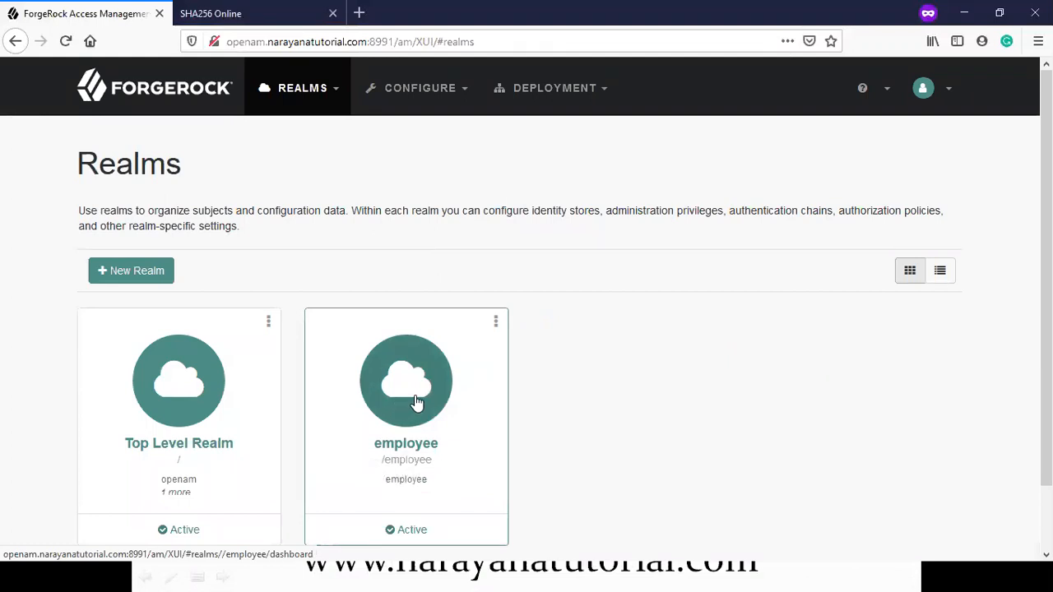
Step: Open the employee realm and go to its Authentication Trees list
left_click(415, 401)
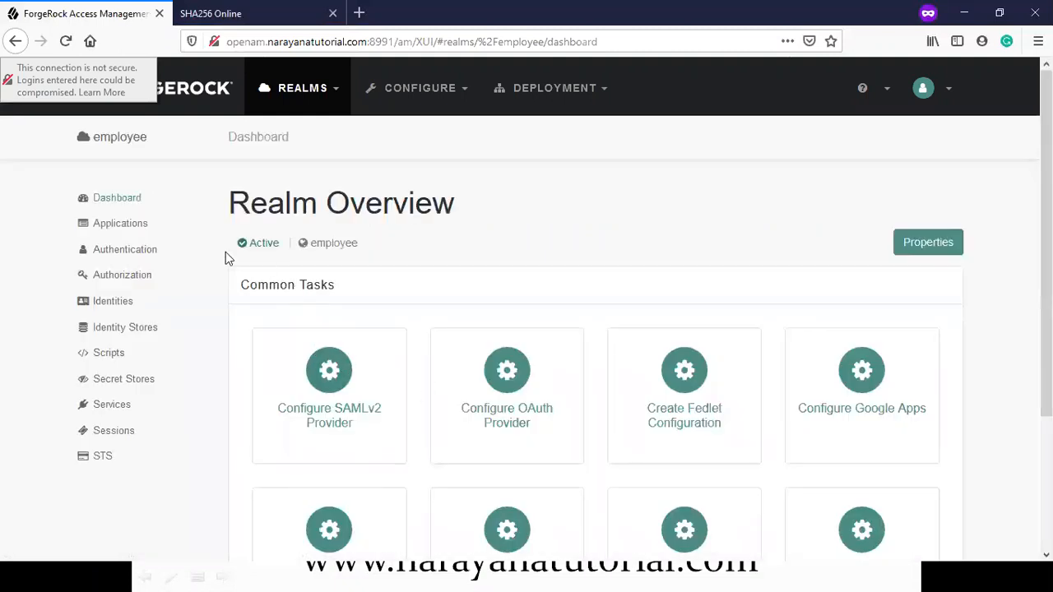
left_click(126, 253)
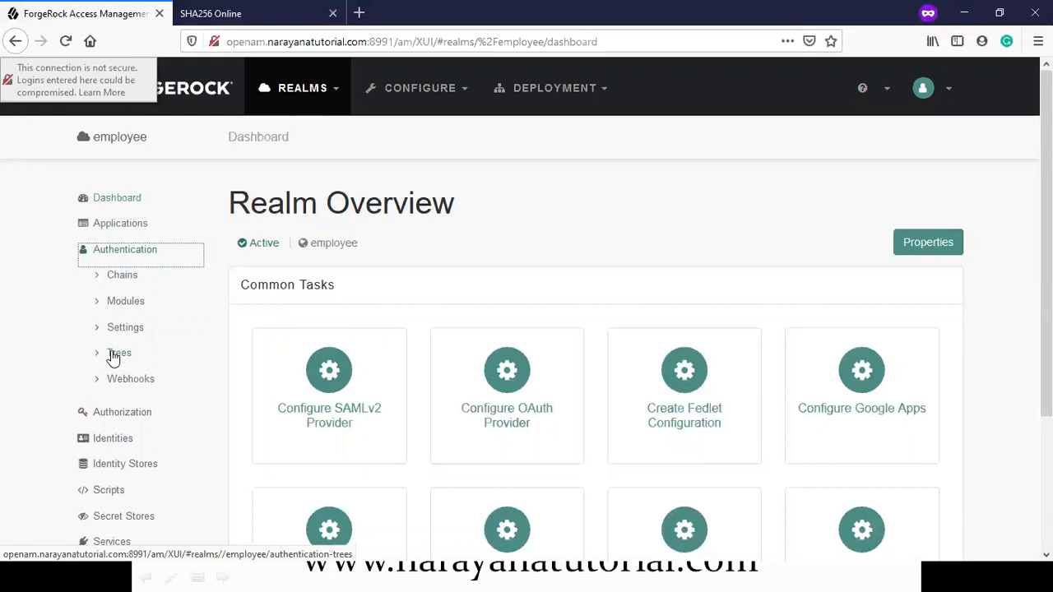
left_click(115, 354)
scroll(482, 421, "down", 4)
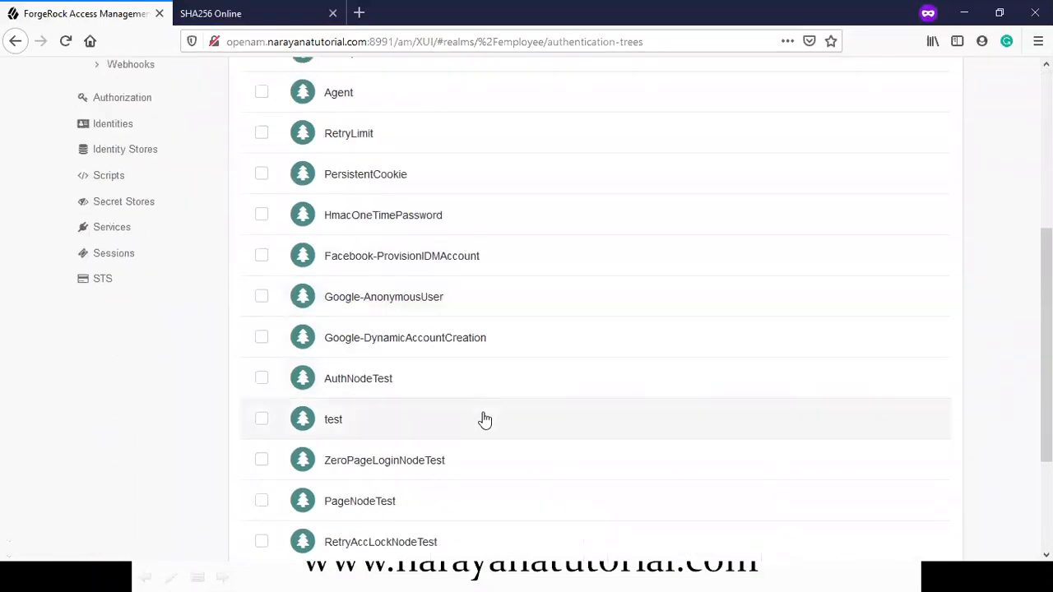
scroll(484, 420, "up", 5)
Step: Create a tree named PersistentNodeTest, opening an editor with only Start and Failure nodes
left_click(308, 199)
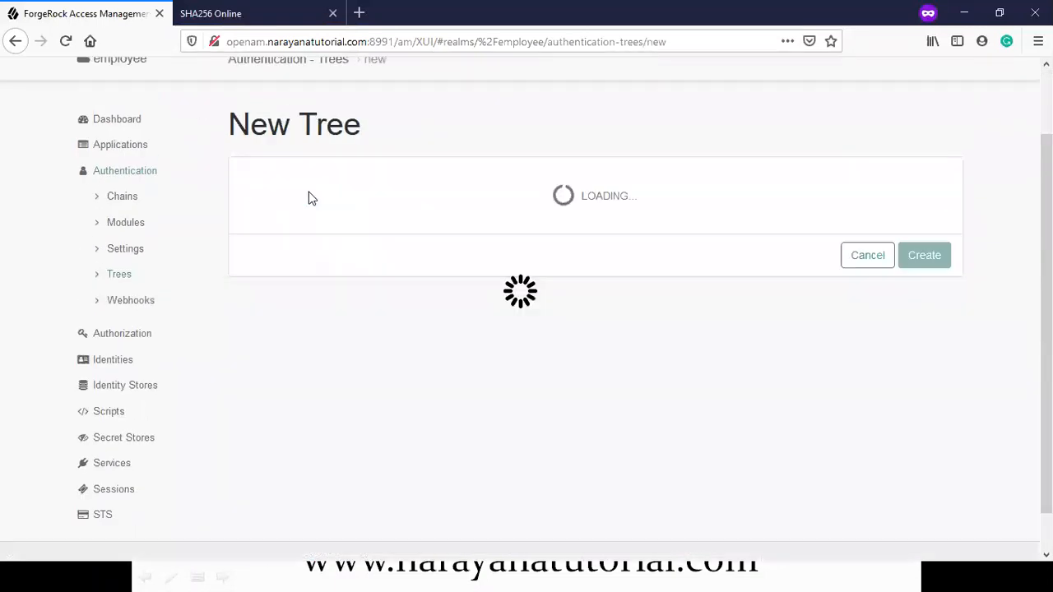
left_click(660, 189)
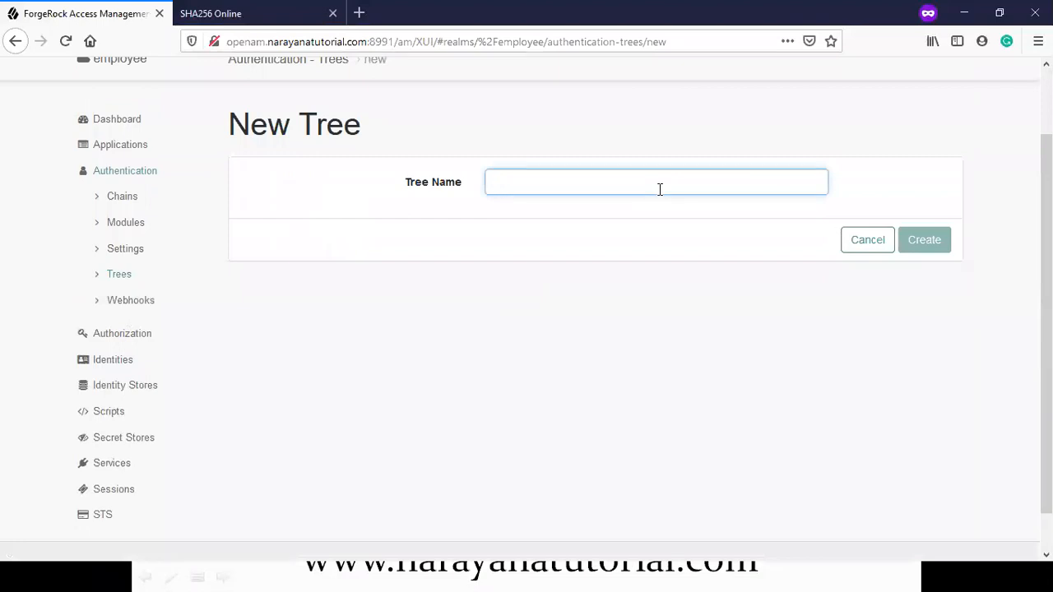
type("Pers")
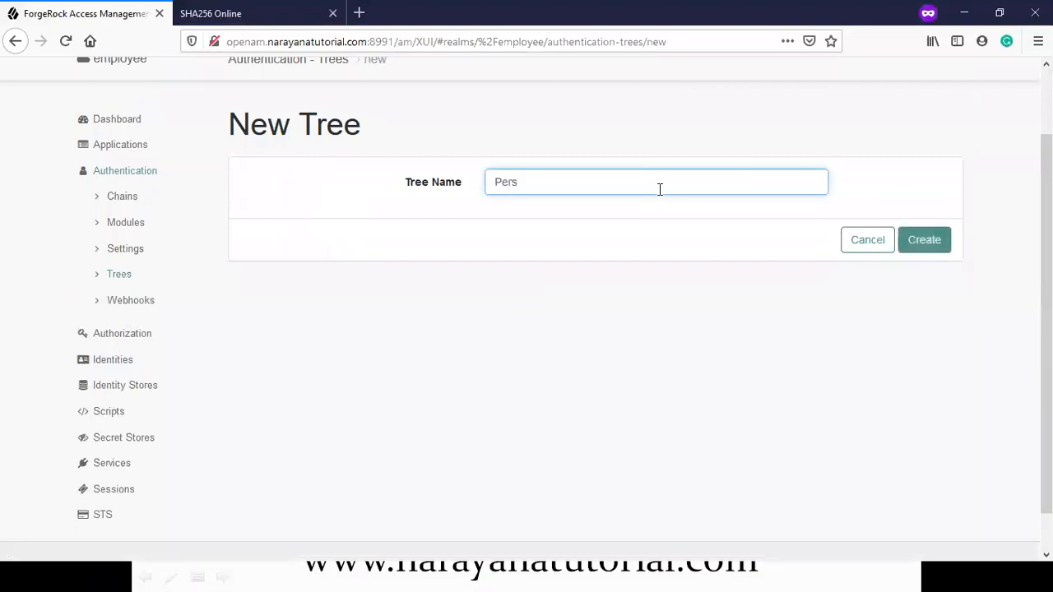
type("istentNodeTest")
key("ctrl+a")
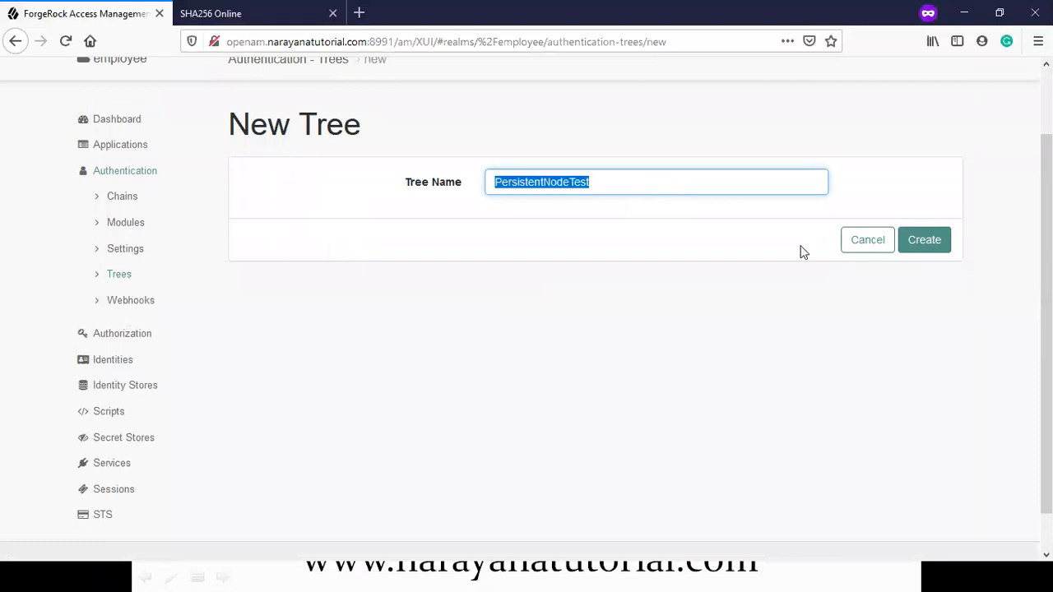
left_click(924, 244)
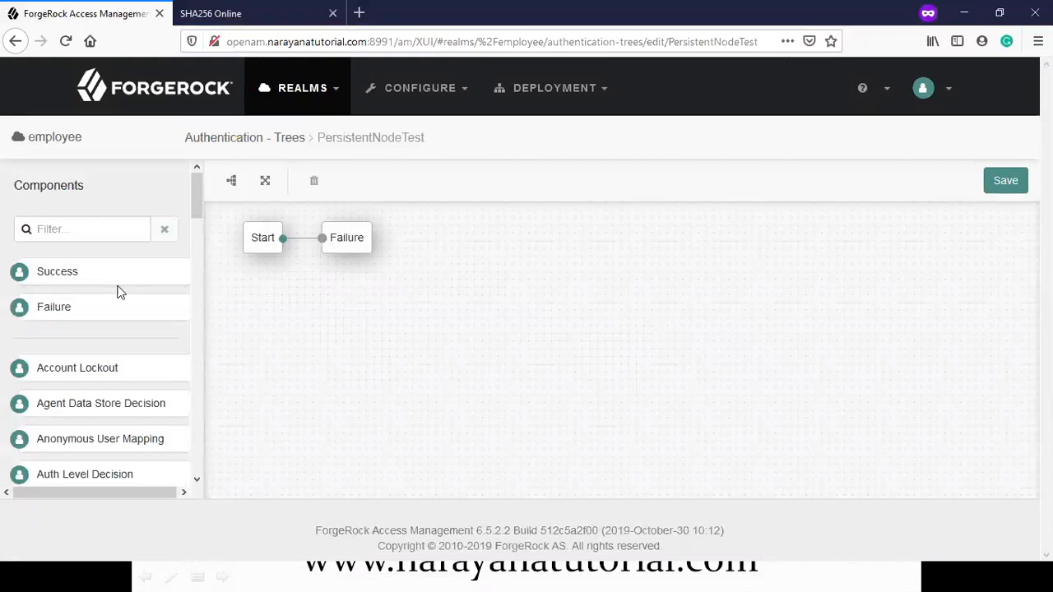
Step: Filter components by 'per', place a Persistent Cookie Decision node, and wire Start to it
left_click(88, 229)
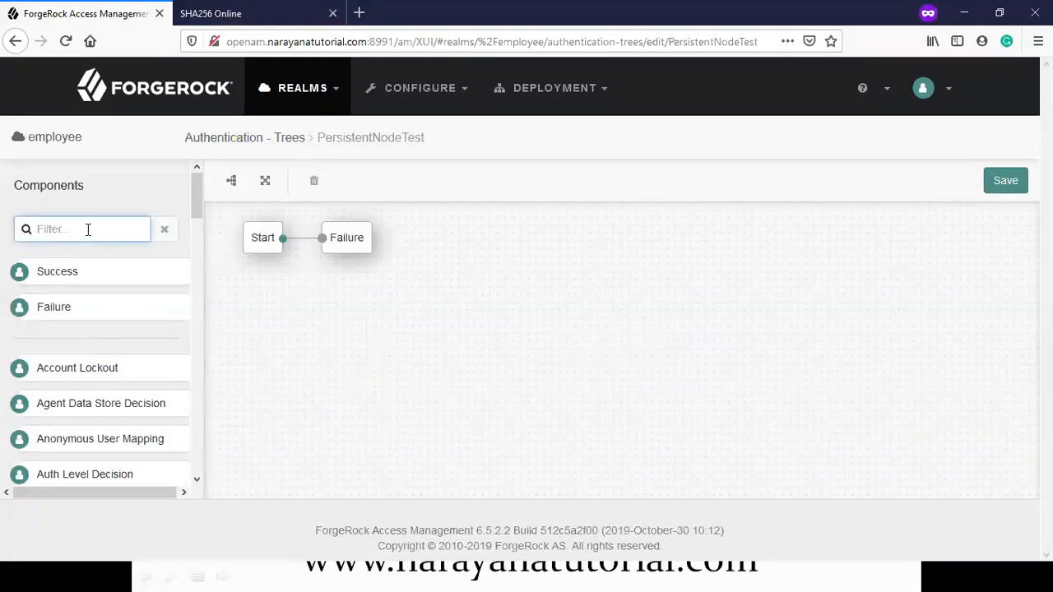
type("per")
left_click_drag(111, 274, 329, 322)
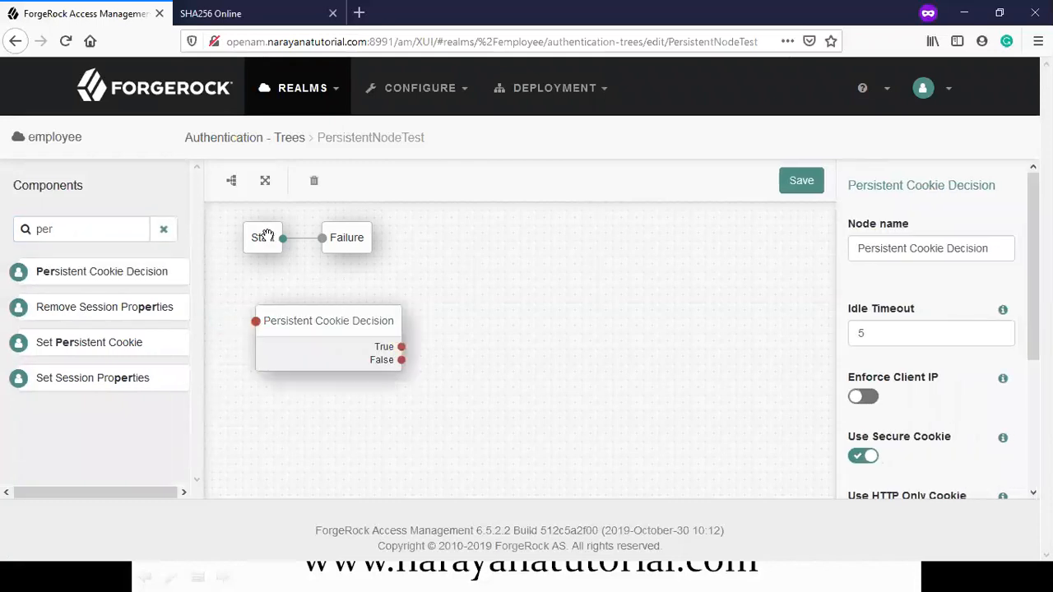
left_click_drag(283, 238, 252, 321)
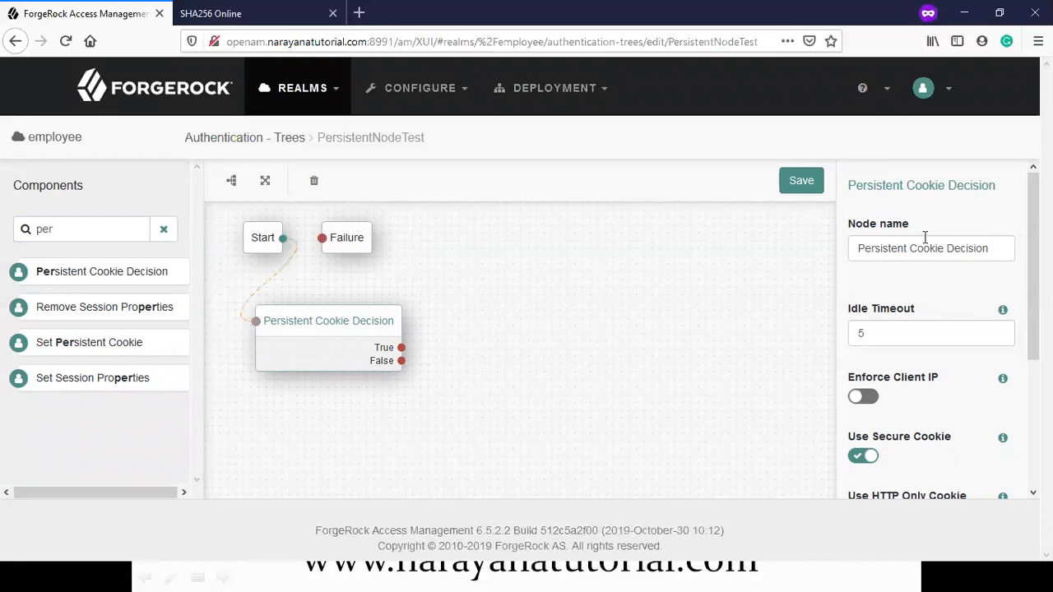
Step: Turn off Use Secure Cookie on the Persistent Cookie Decision node
left_click(1003, 312)
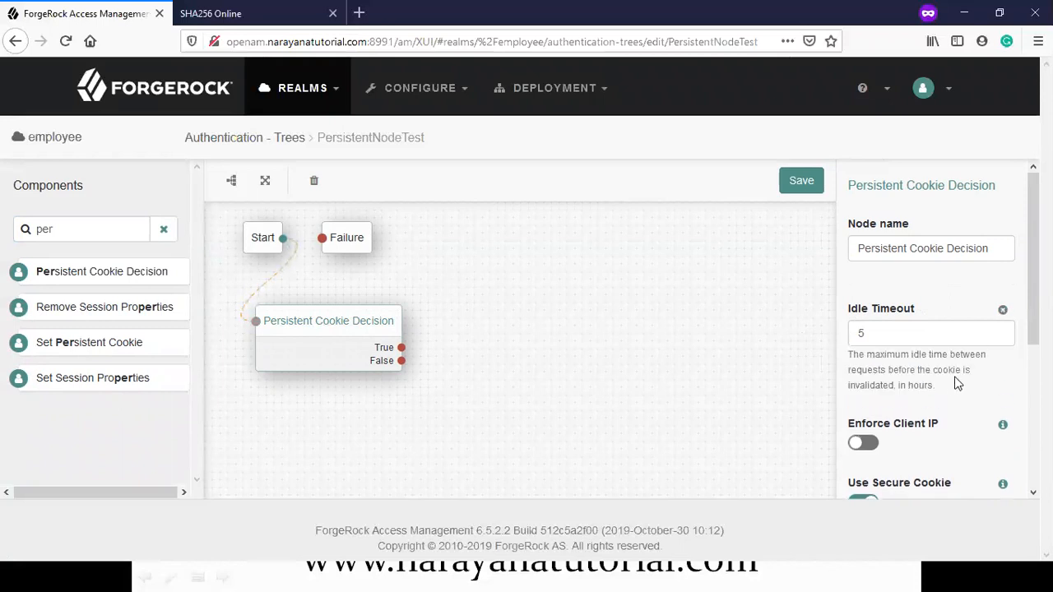
left_click(1002, 312)
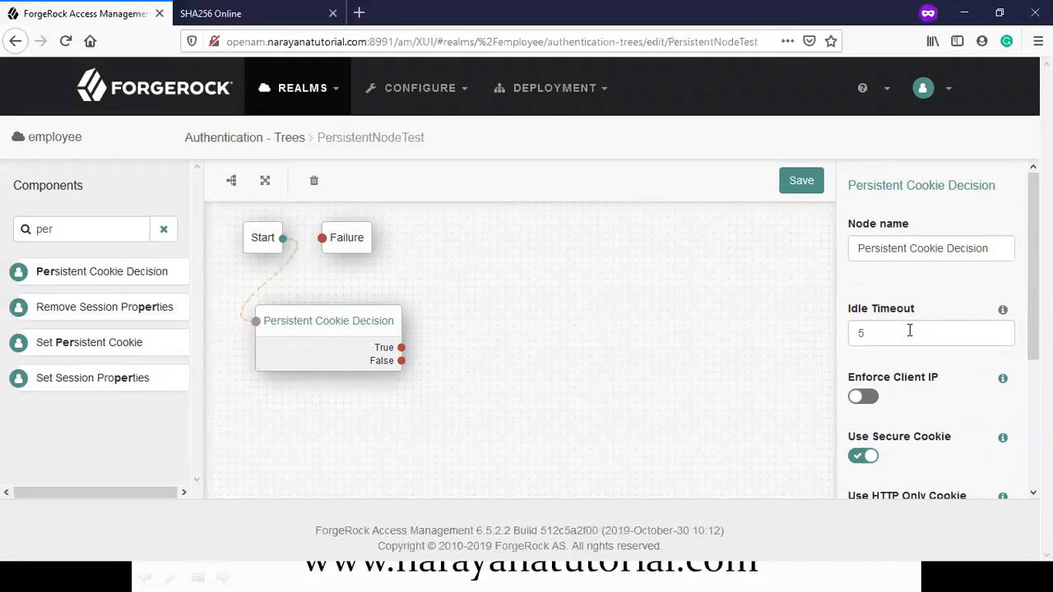
scroll(909, 330, "down", 5)
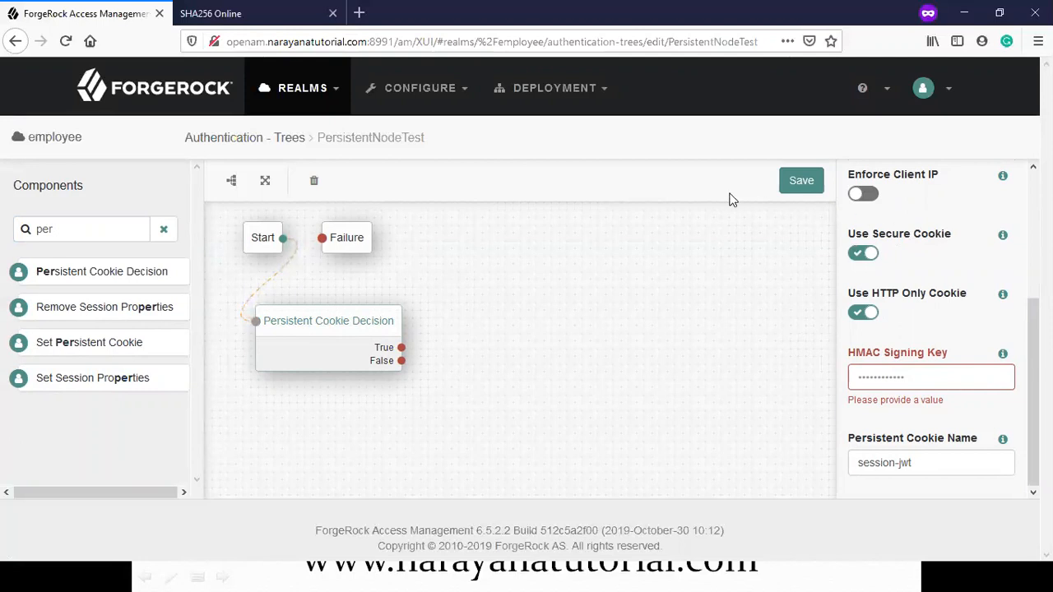
left_click(232, 41)
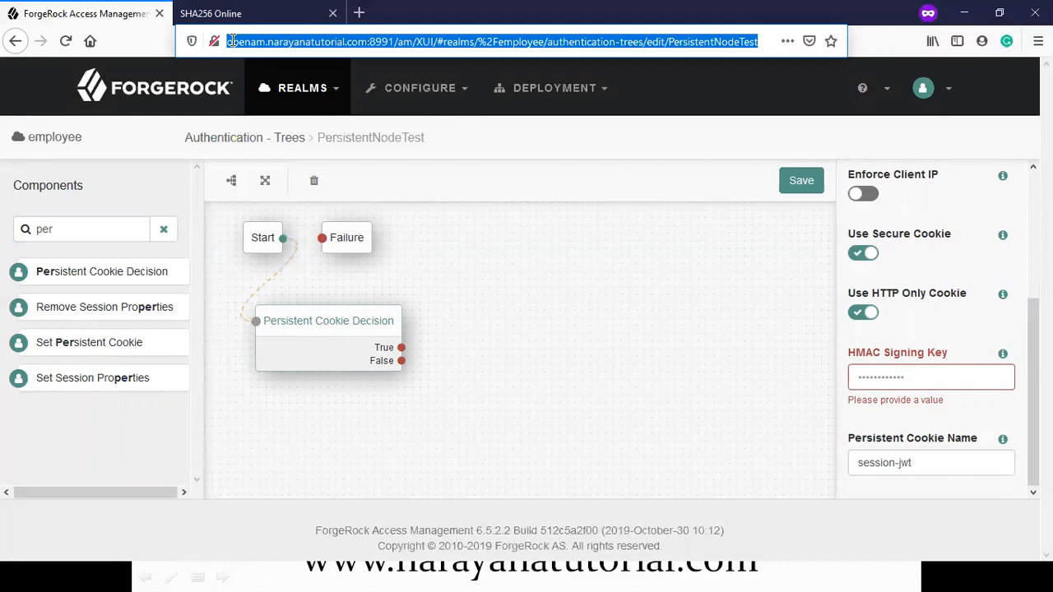
left_click(233, 41)
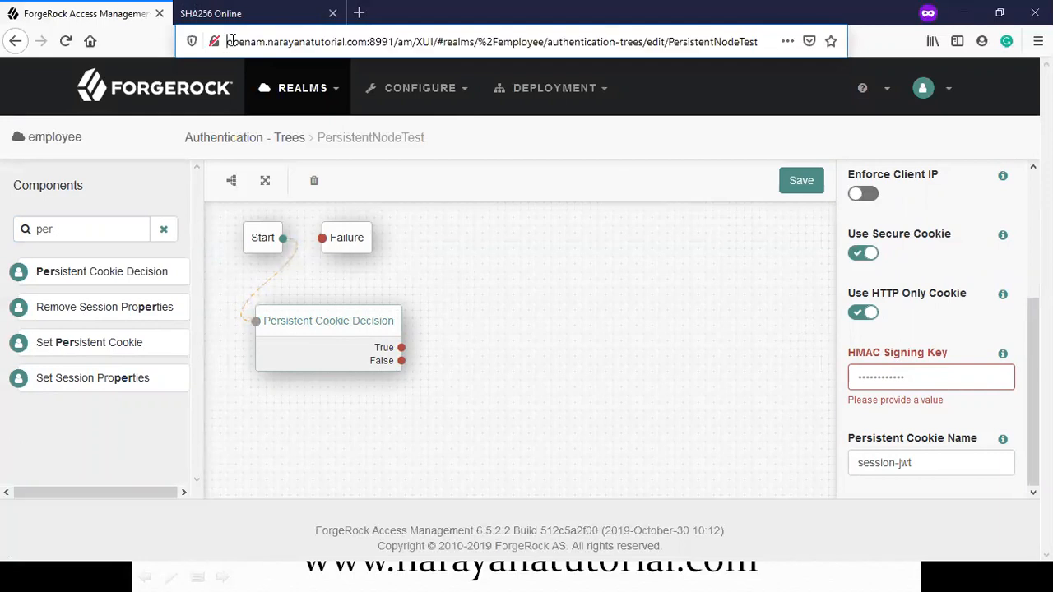
left_click(864, 257)
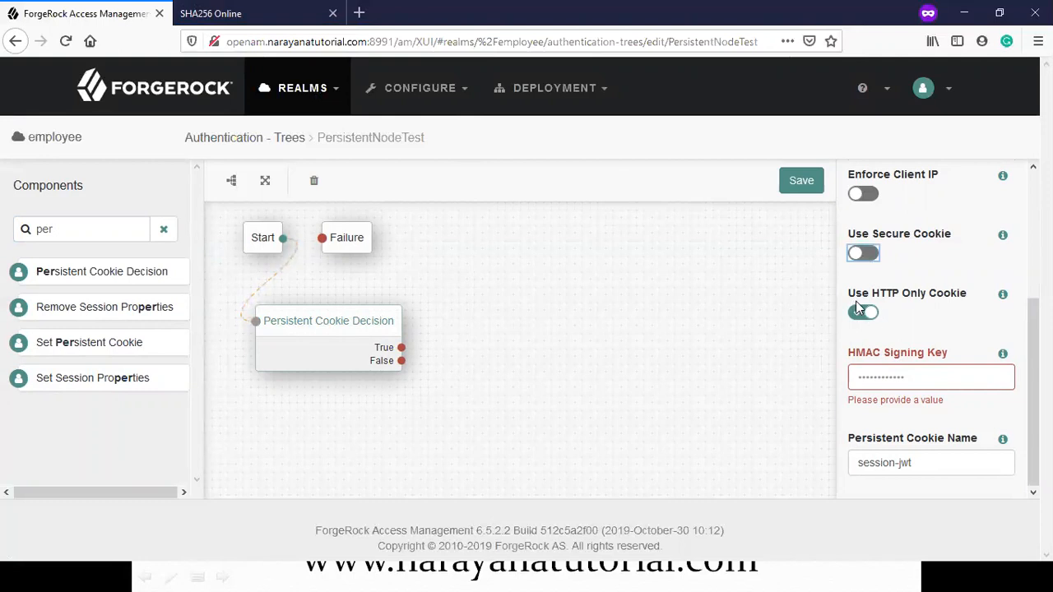
Step: Read the HMAC Signing Key help, then hash a sample passphrase in the SHA256 Online tab
left_click(871, 372)
left_click(925, 338)
left_click(1003, 354)
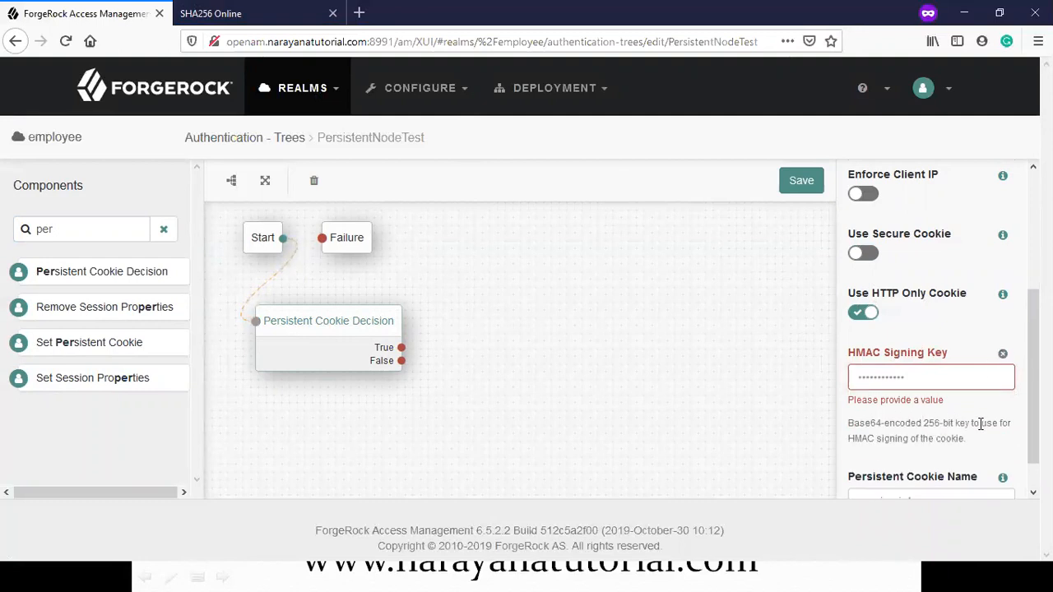
left_click_drag(875, 436, 956, 438)
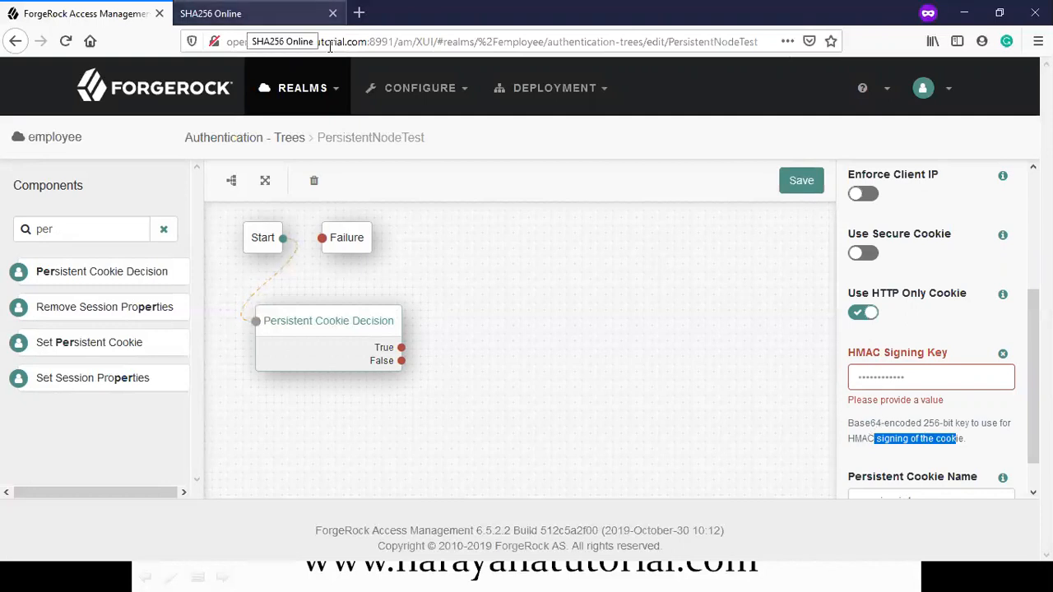
left_click(235, 15)
type("admin1234")
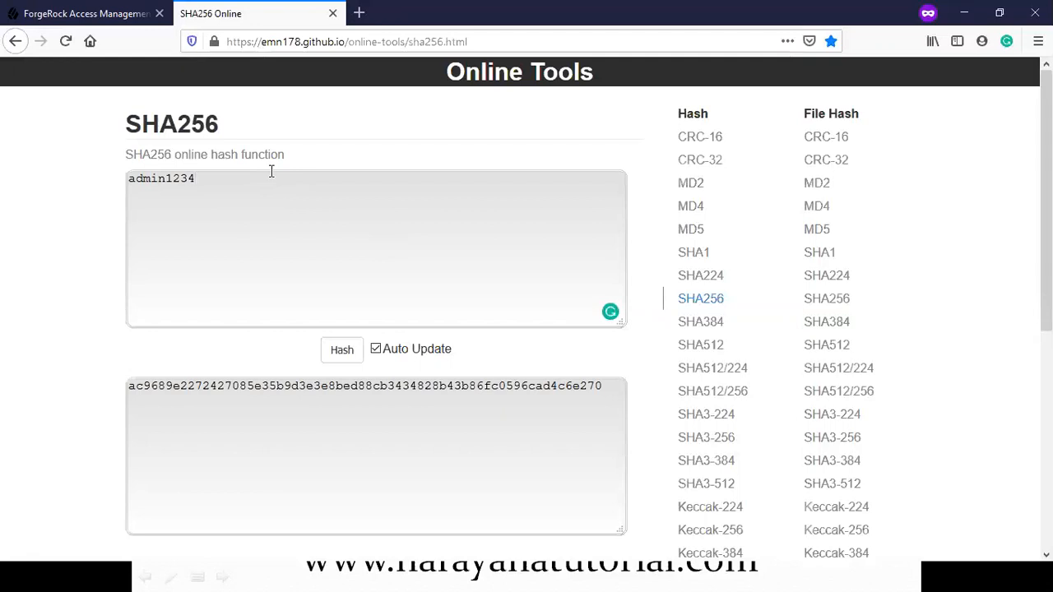
Step: Copy the computed SHA256 hash and return to the node's HMAC Signing Key field
left_click(308, 42)
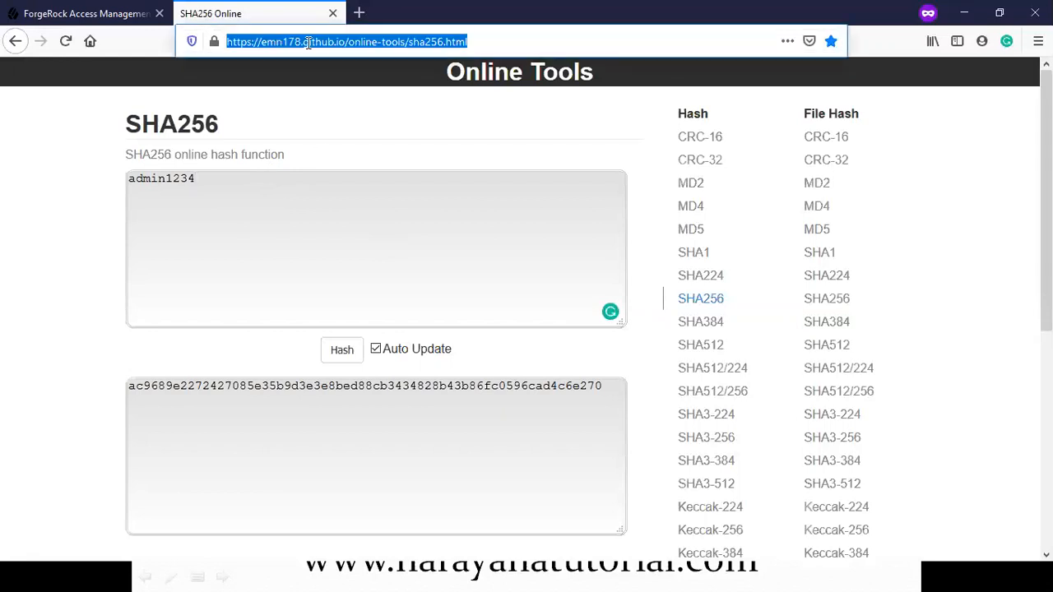
left_click(308, 42)
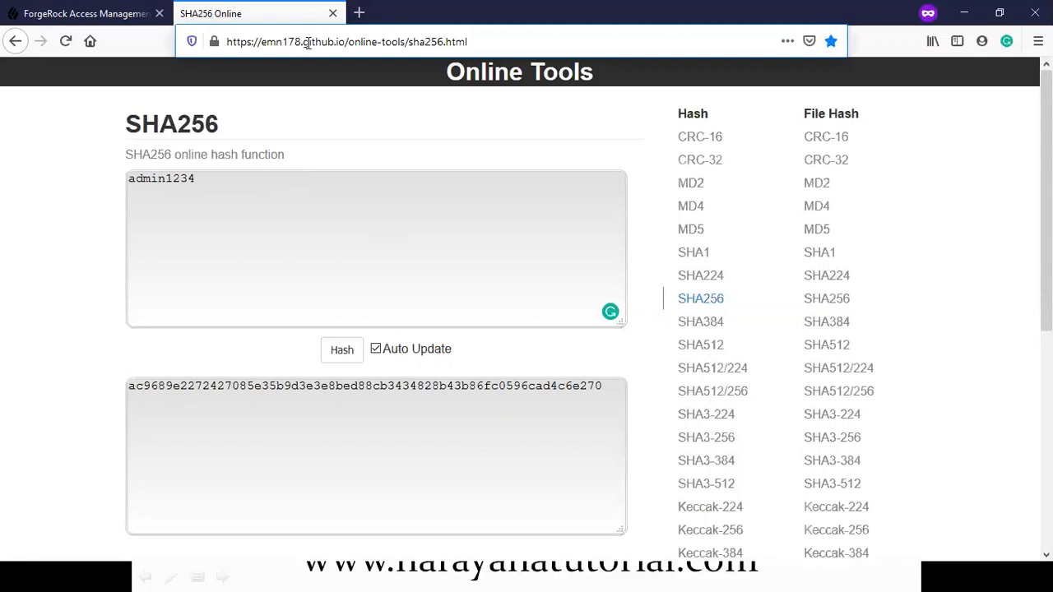
double_click(157, 181)
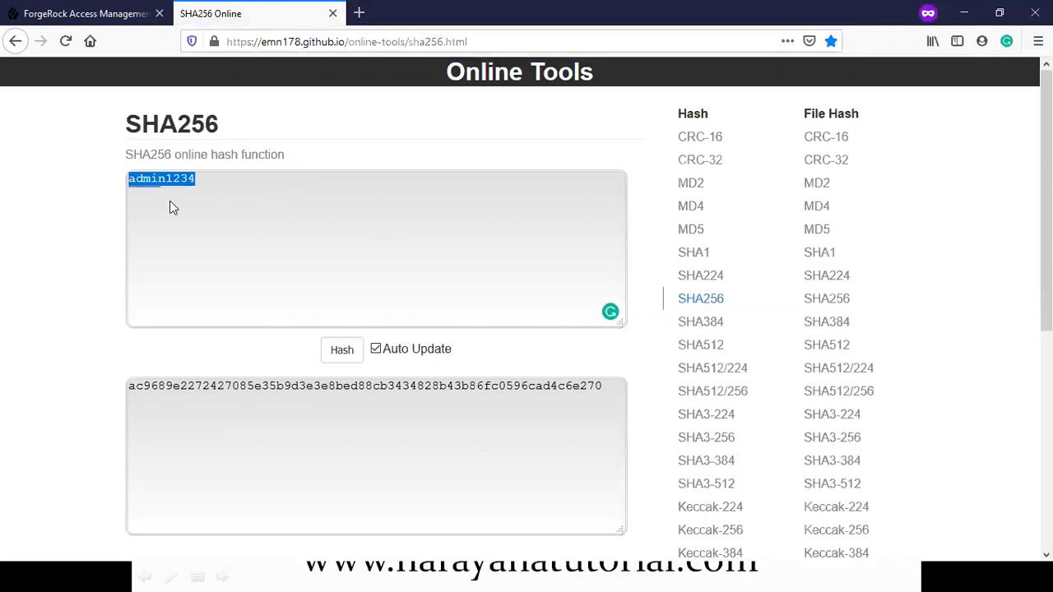
double_click(418, 385)
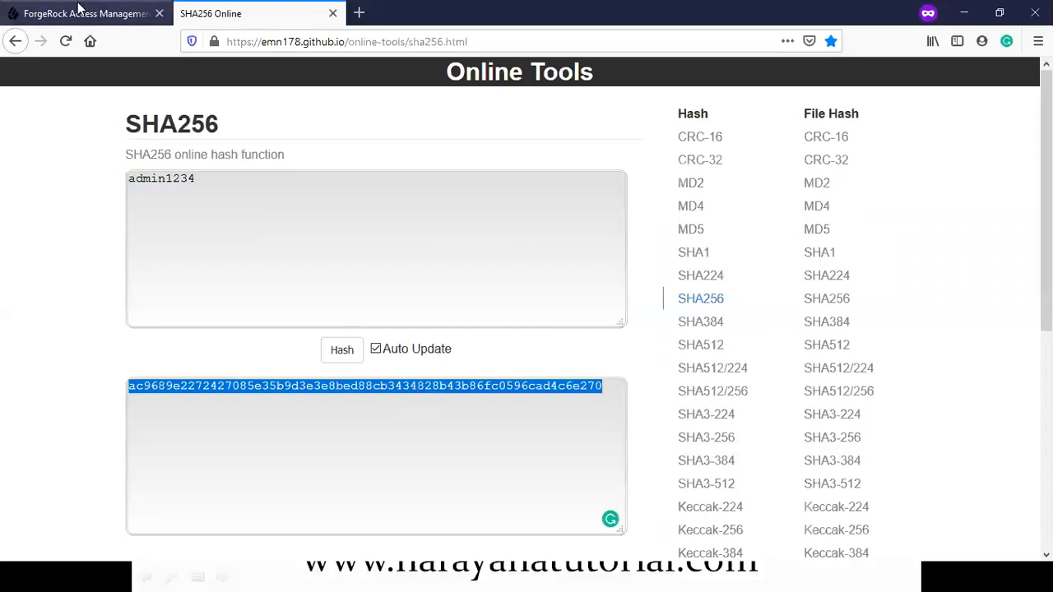
left_click(81, 12)
left_click(852, 376)
Step: Paste the hash as the HMAC Signing Key and save the PersistentNodeTest tree
key("ctrl+v")
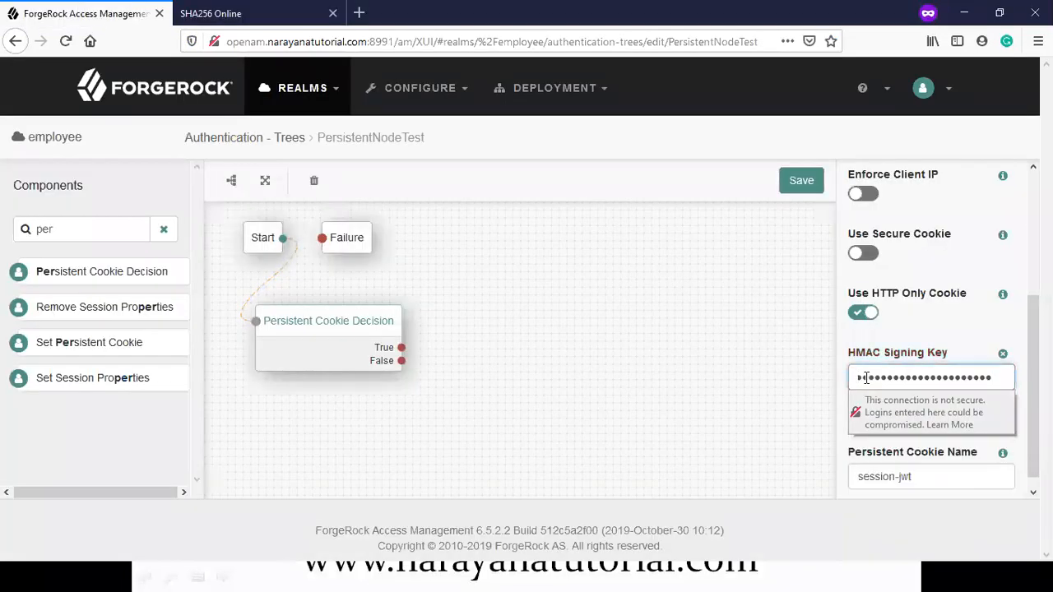
left_click_drag(875, 454, 923, 469)
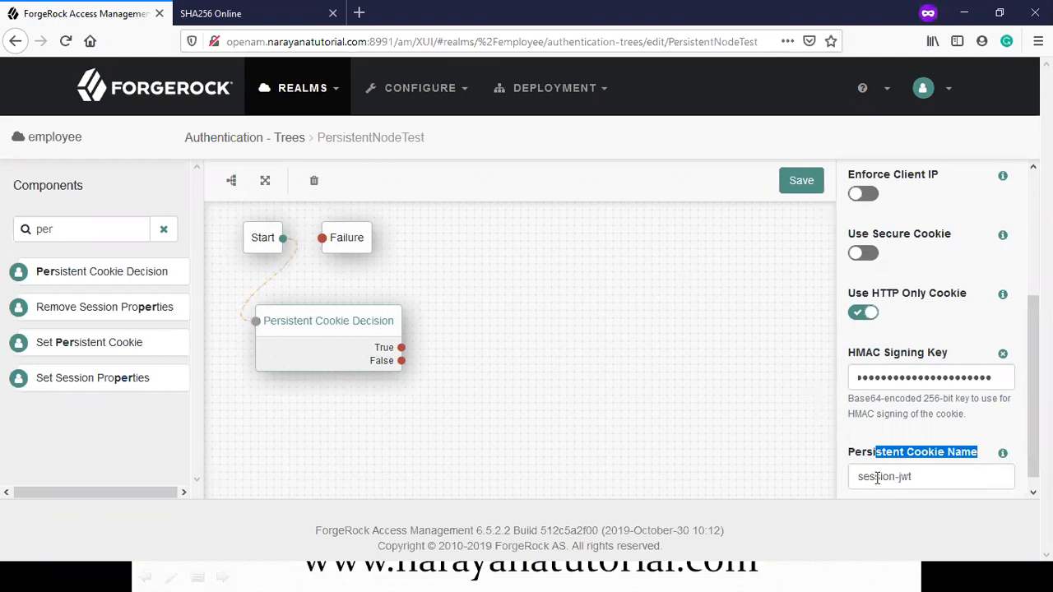
left_click(800, 188)
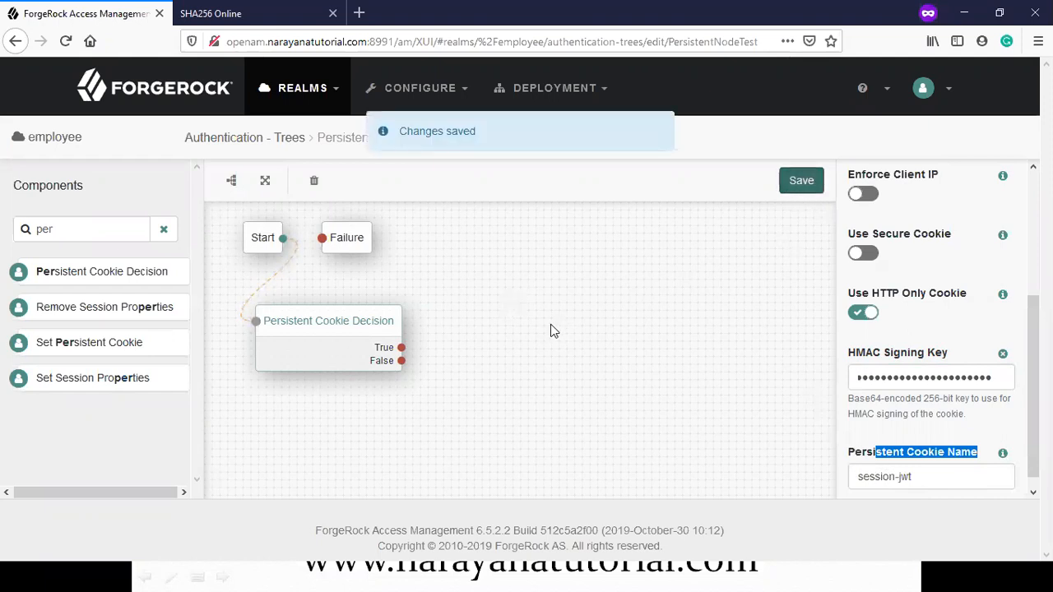
left_click(330, 326)
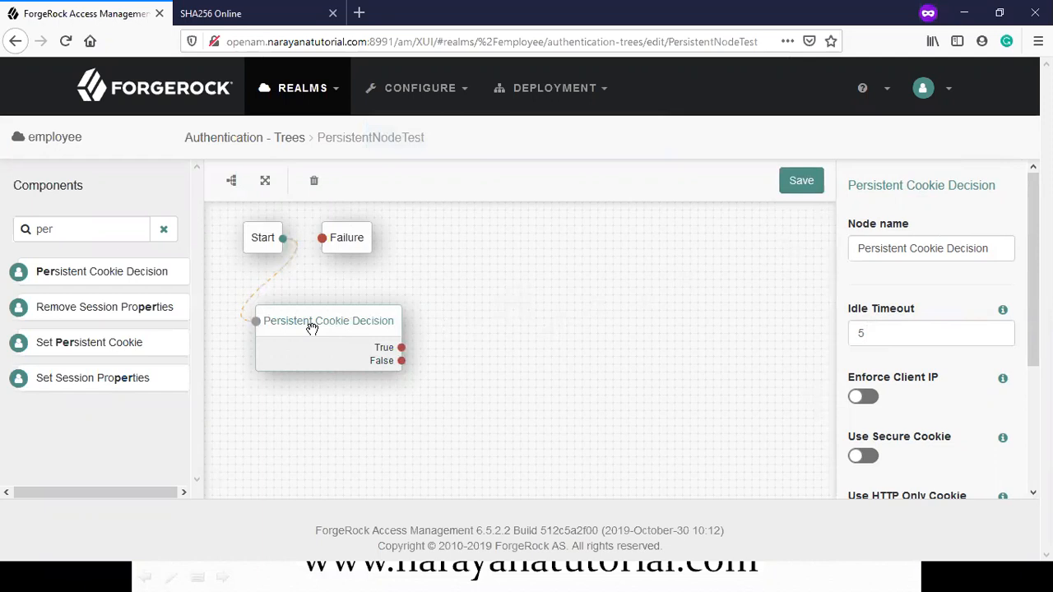
Step: Add a Success node via the 'su' filter and wire the True outcome to it
left_click_drag(63, 223, 14, 217)
type("su")
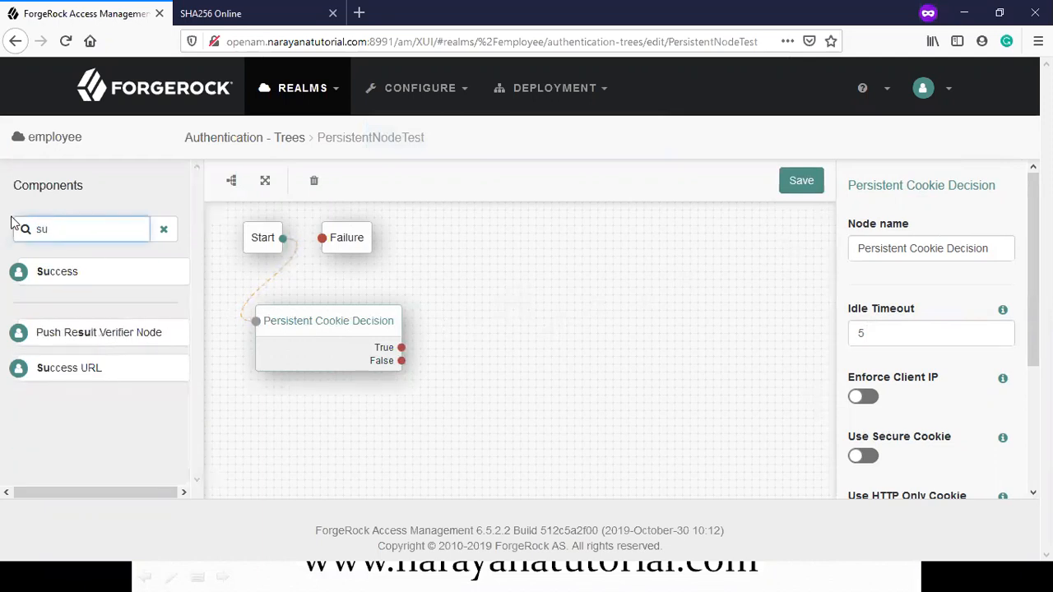
left_click_drag(39, 274, 629, 270)
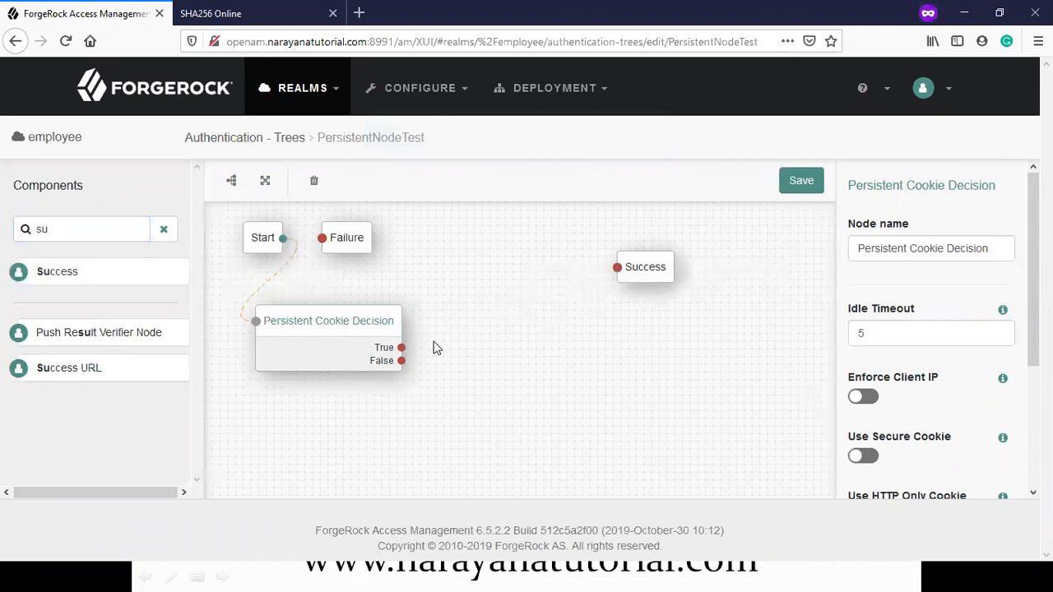
left_click_drag(400, 347, 619, 270)
left_click_drag(619, 266, 619, 266)
left_click_drag(71, 231, 20, 230)
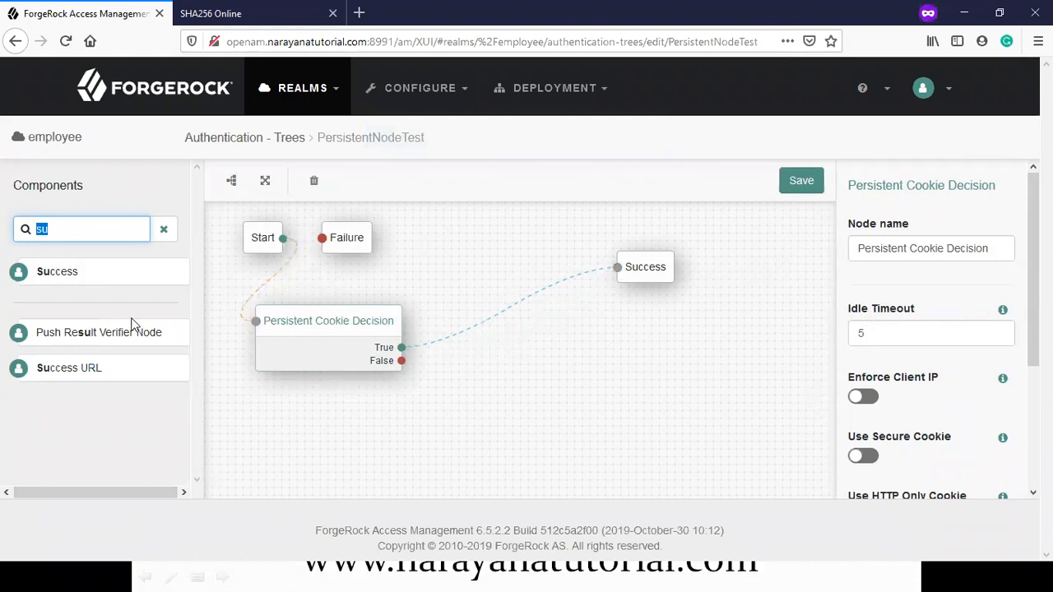
Step: Add Username Collector and Password Collector nodes, wiring False → Username Collector → Password Collector
type("user")
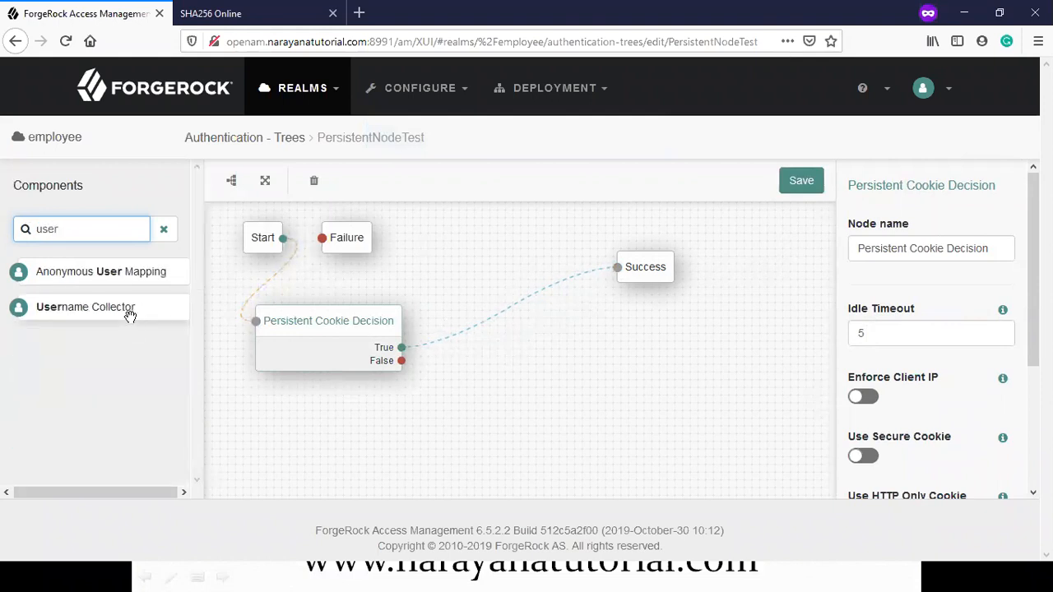
left_click_drag(91, 307, 564, 386)
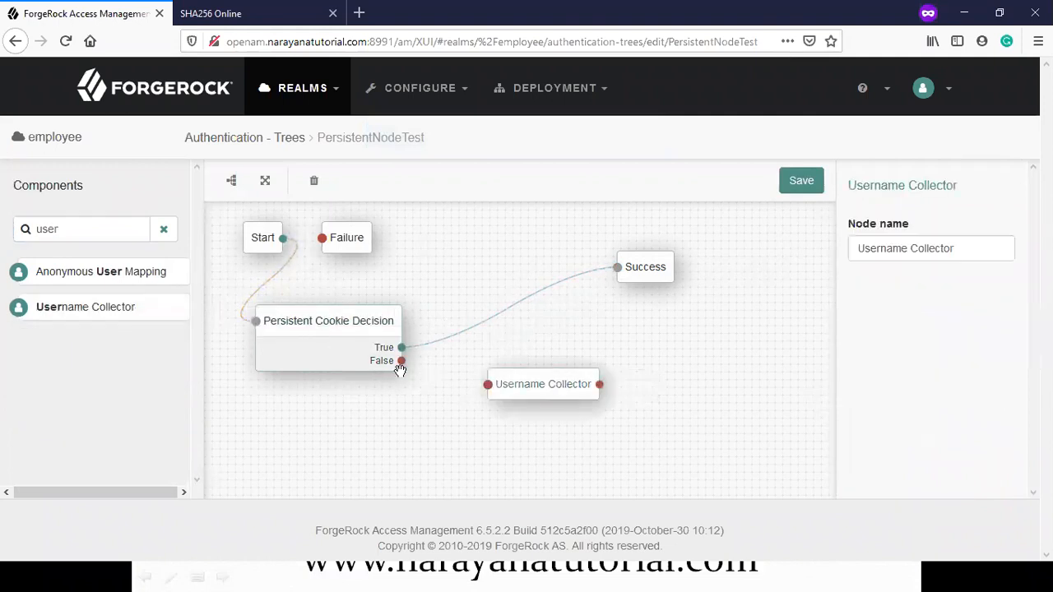
left_click_drag(400, 363, 489, 386)
left_click_drag(97, 232, 3, 229)
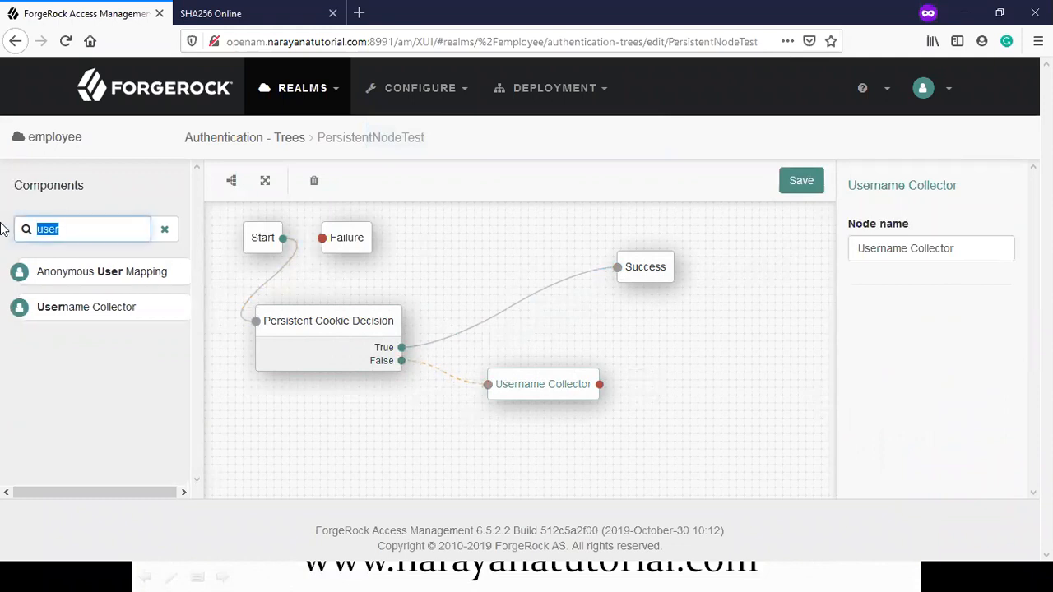
type("pas")
left_click_drag(85, 308, 664, 369)
left_click_drag(697, 398, 567, 450)
left_click_drag(599, 384, 493, 442)
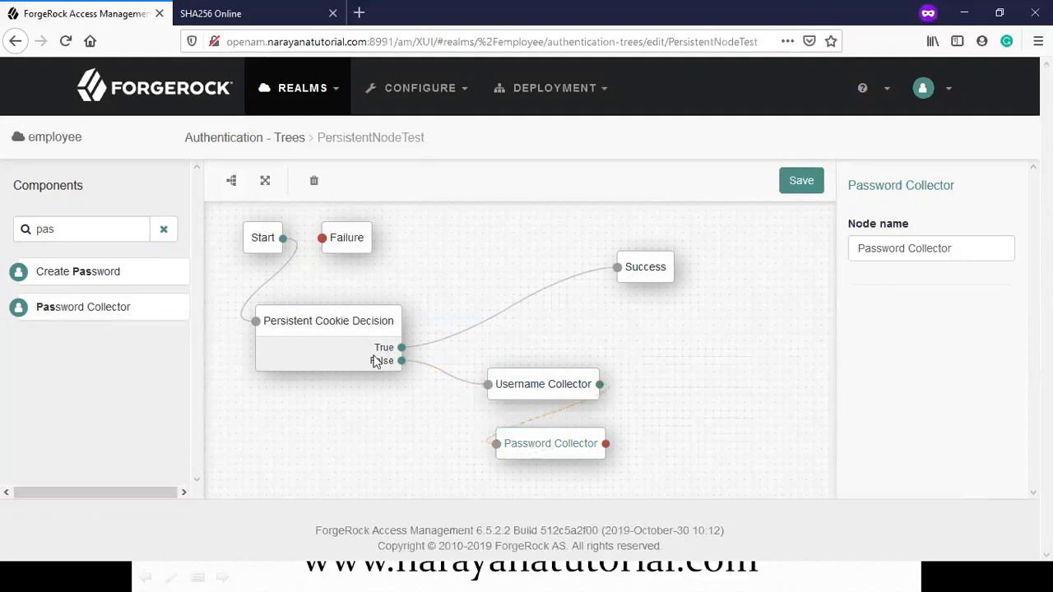
Step: Filter components by 'data' and place a Data Store Decision node
left_click_drag(114, 224, 7, 214)
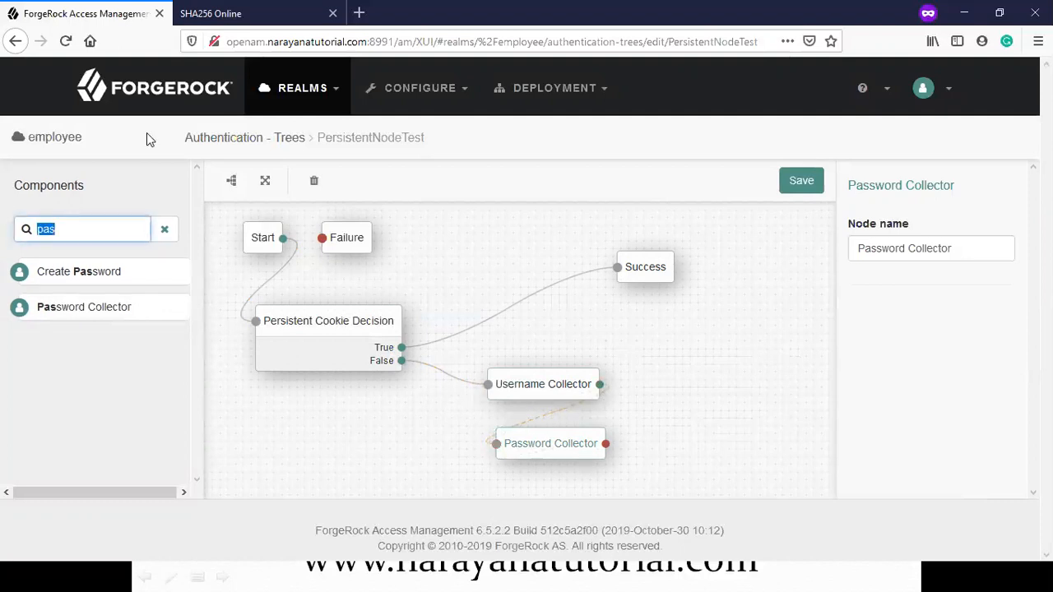
type("data")
left_click_drag(134, 305, 774, 404)
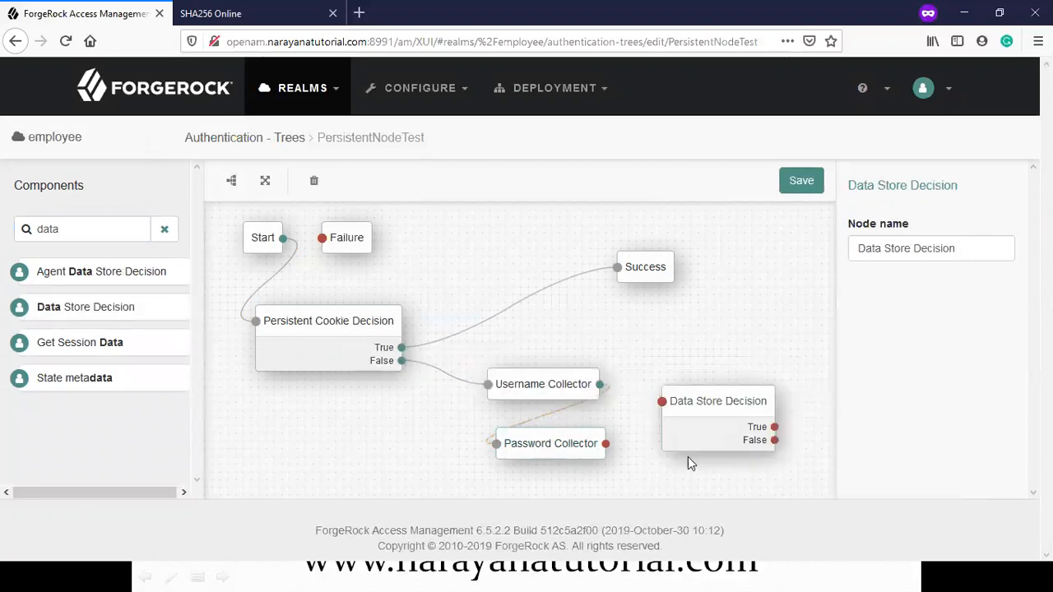
Step: Connect Password Collector's output to the Data Store Decision node
left_click_drag(634, 432, 459, 498)
scroll(539, 438, "down", 2)
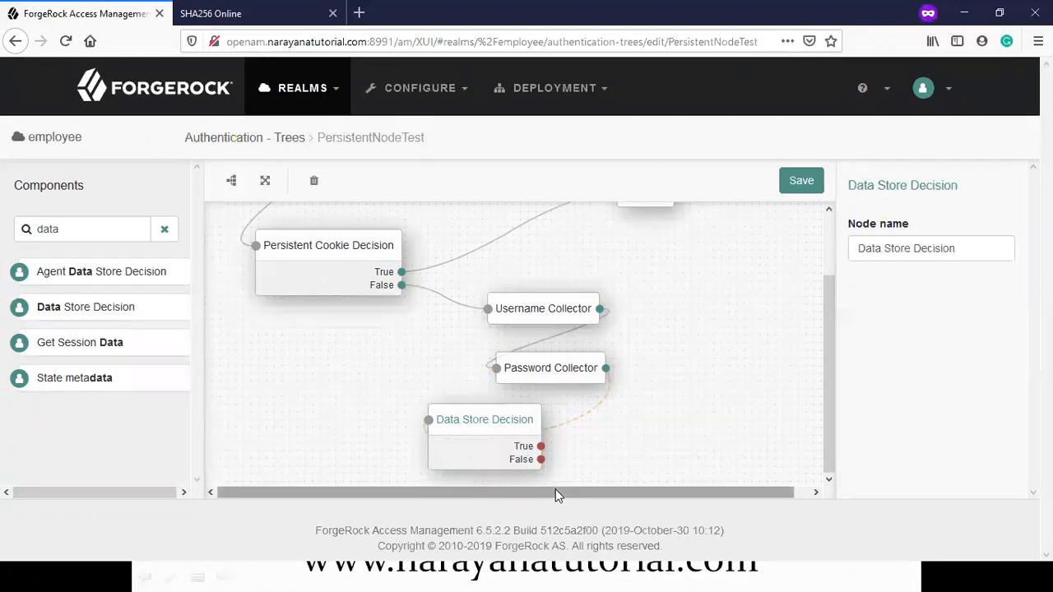
left_click_drag(557, 492, 589, 492)
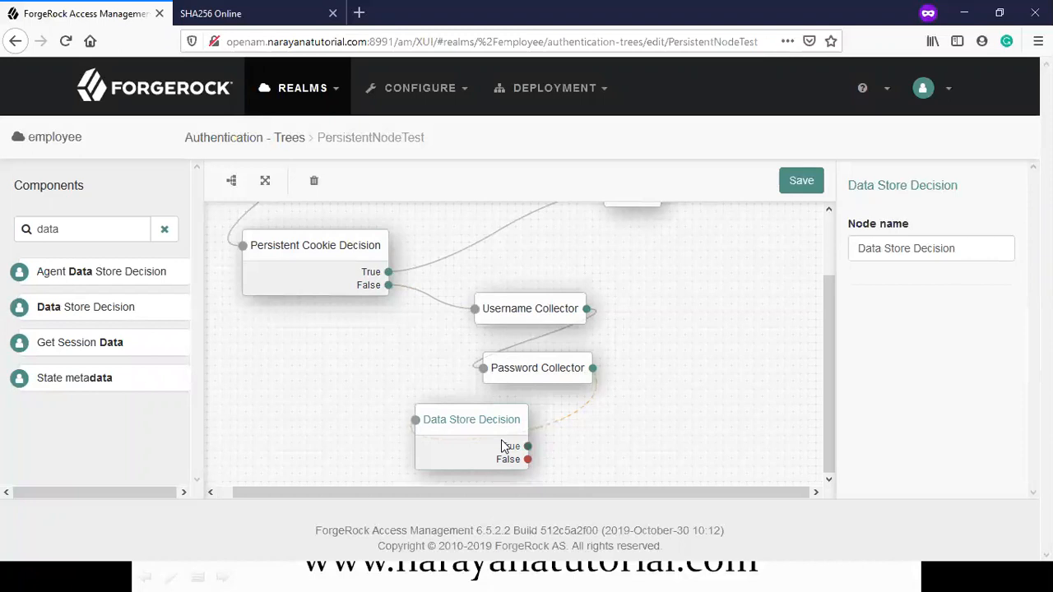
Step: Filter by 'set' and place a Set Persistent Cookie node beside Data Store Decision
left_click_drag(76, 232, 11, 223)
type("set")
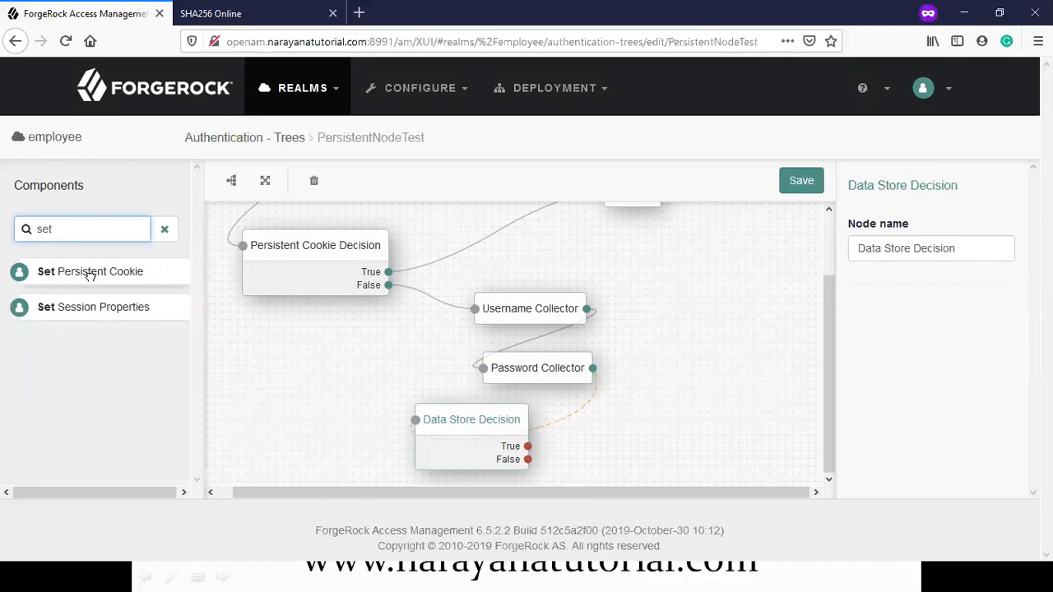
left_click_drag(87, 271, 672, 420)
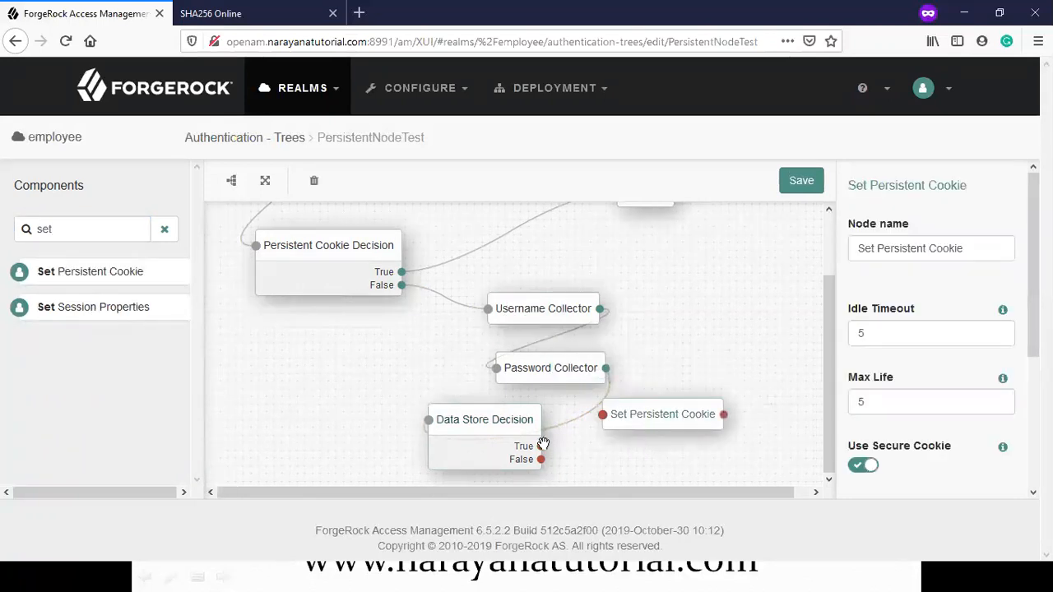
Step: Wire Data Store Decision's True outcome to Set Persistent Cookie and turn off Use Secure Cookie
left_click_drag(541, 446, 605, 413)
scroll(862, 326, "down", 2)
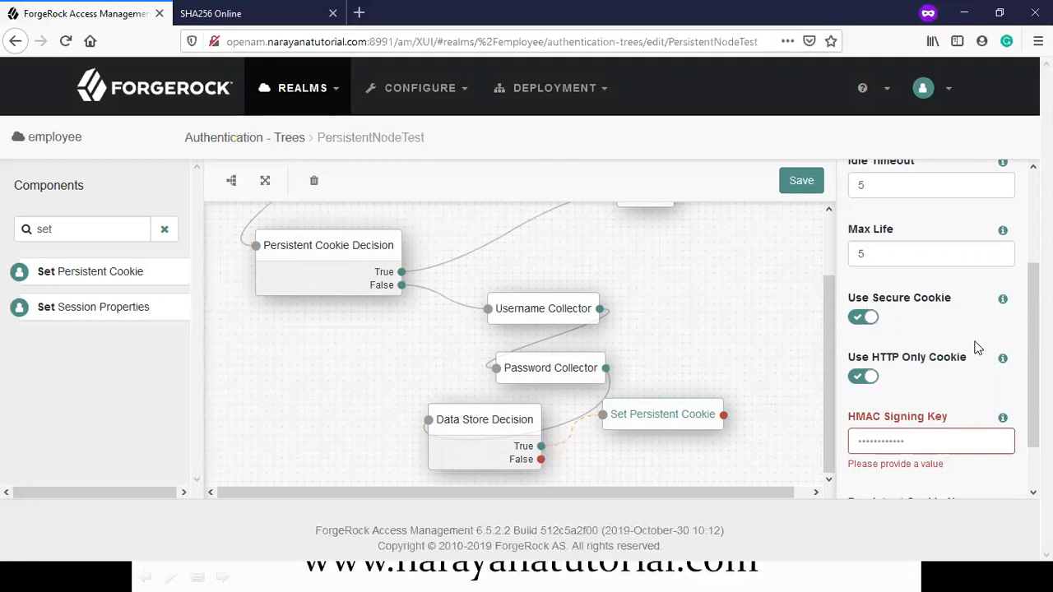
left_click(865, 320)
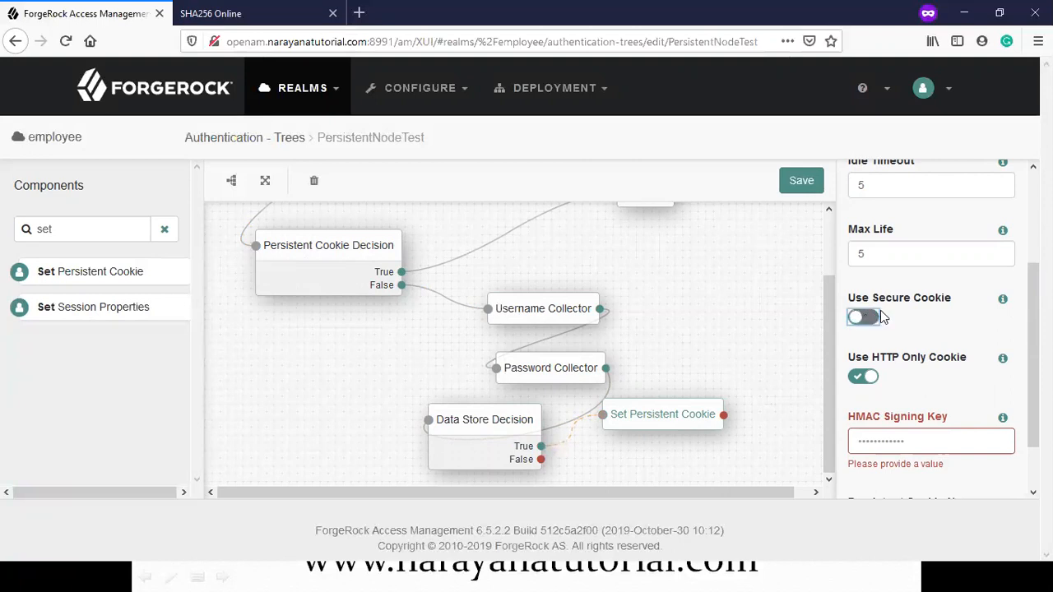
scroll(927, 351, "down", 1)
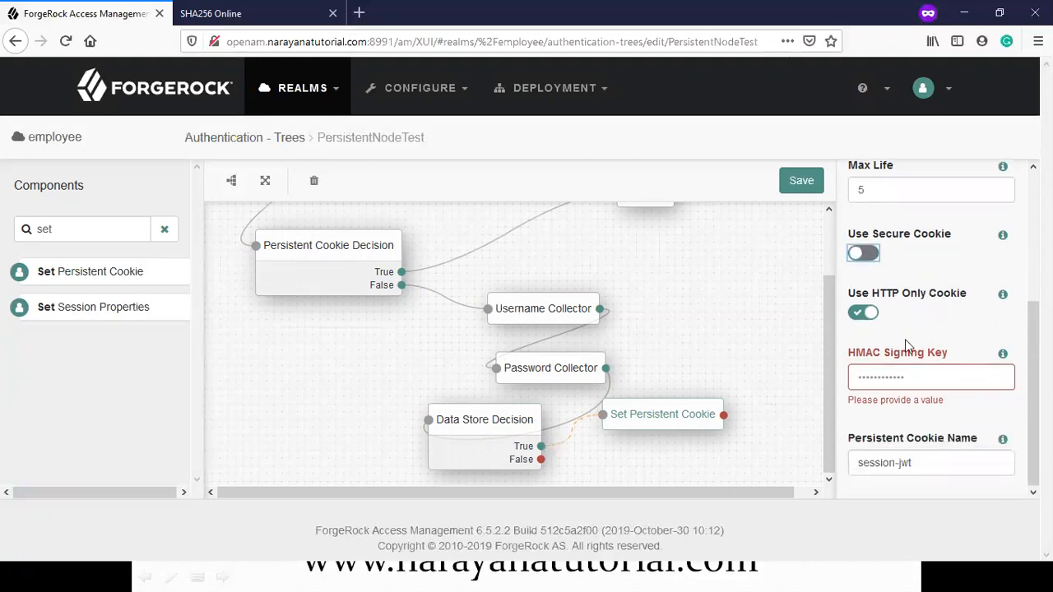
Step: Paste the SHA256 hash into Set Persistent Cookie's HMAC Signing Key and save the tree
left_click(884, 375)
left_click(211, 13)
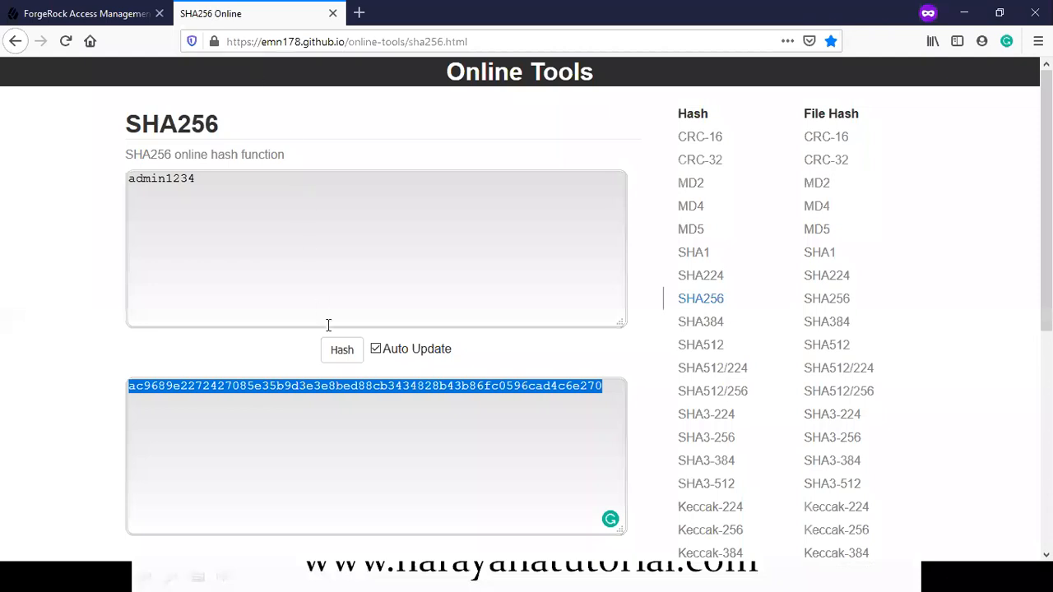
left_click(83, 13)
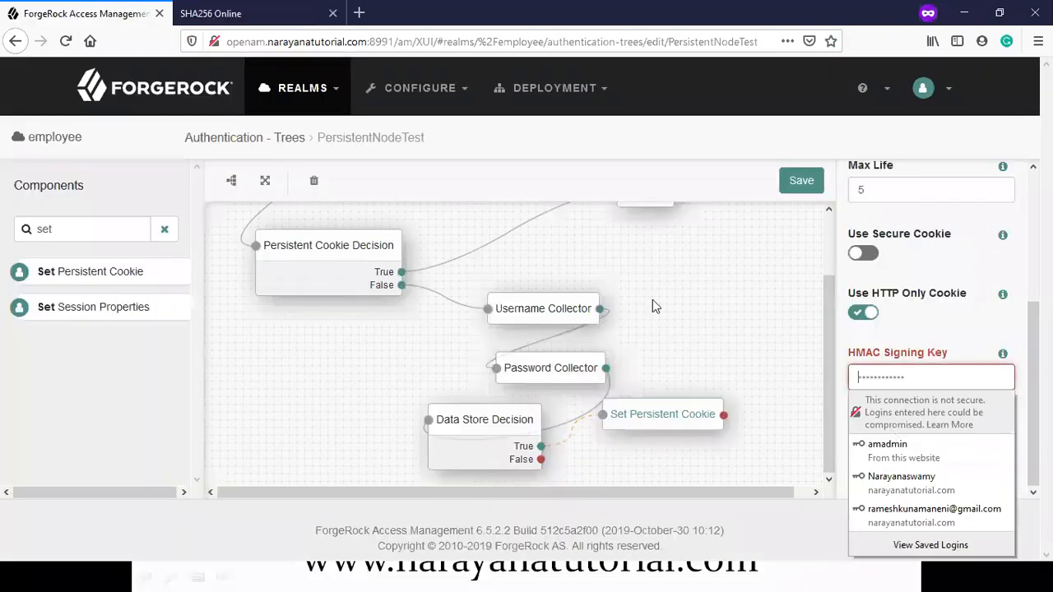
left_click(908, 379)
key("ctrl+v")
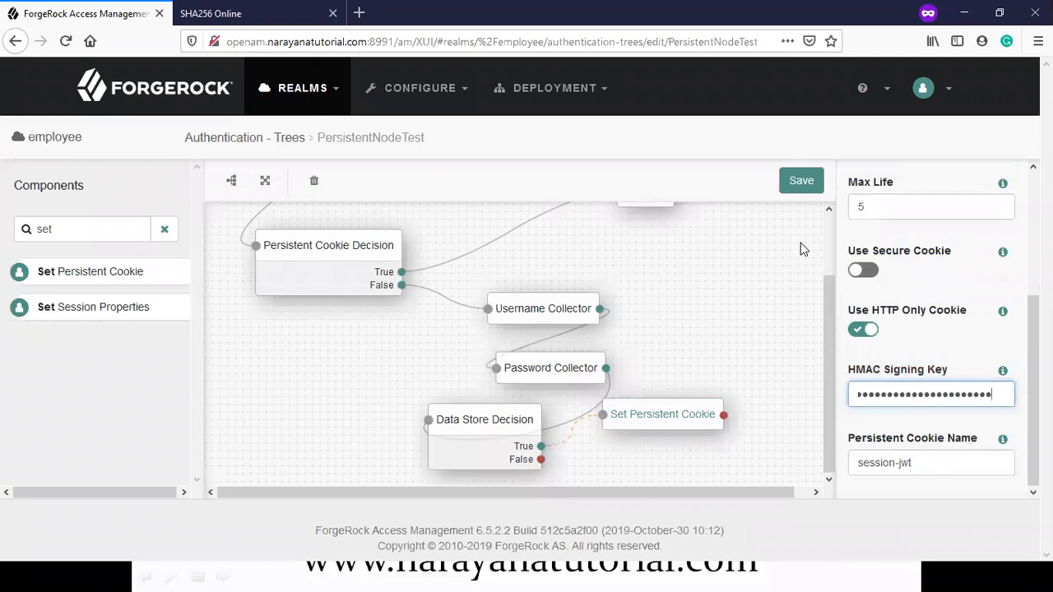
left_click(801, 183)
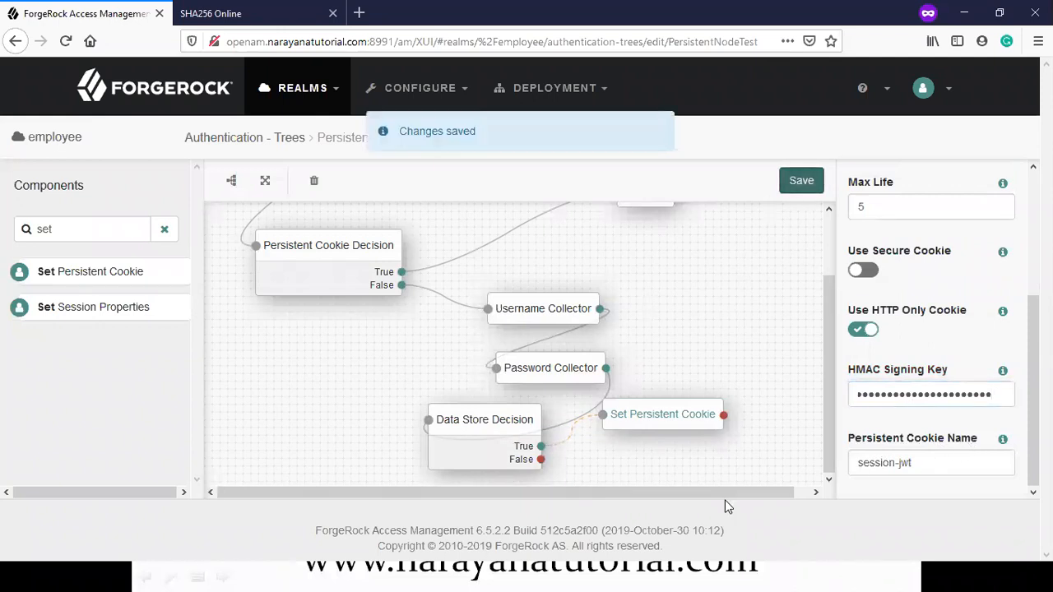
Step: Wire the Set Persistent Cookie node's output to the Success node
scroll(780, 491, "right", 1)
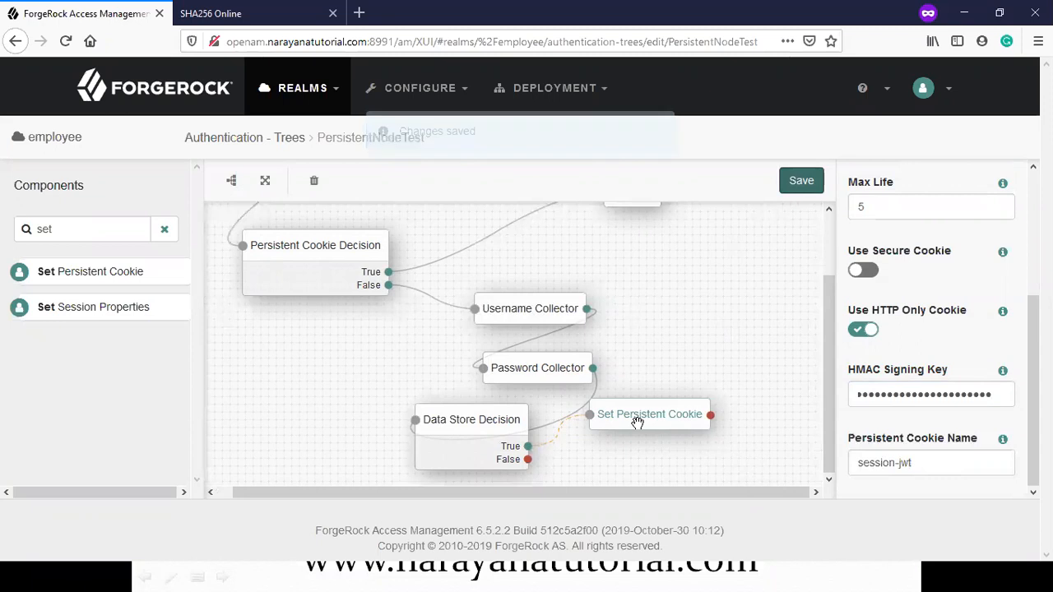
scroll(684, 360, "up", 3)
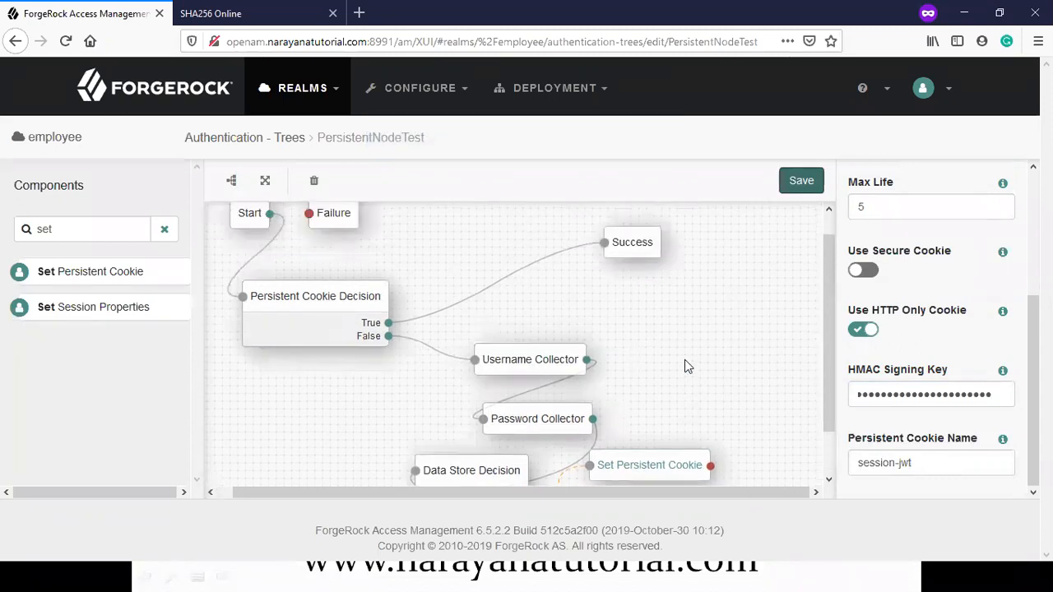
scroll(696, 417, "down", 3)
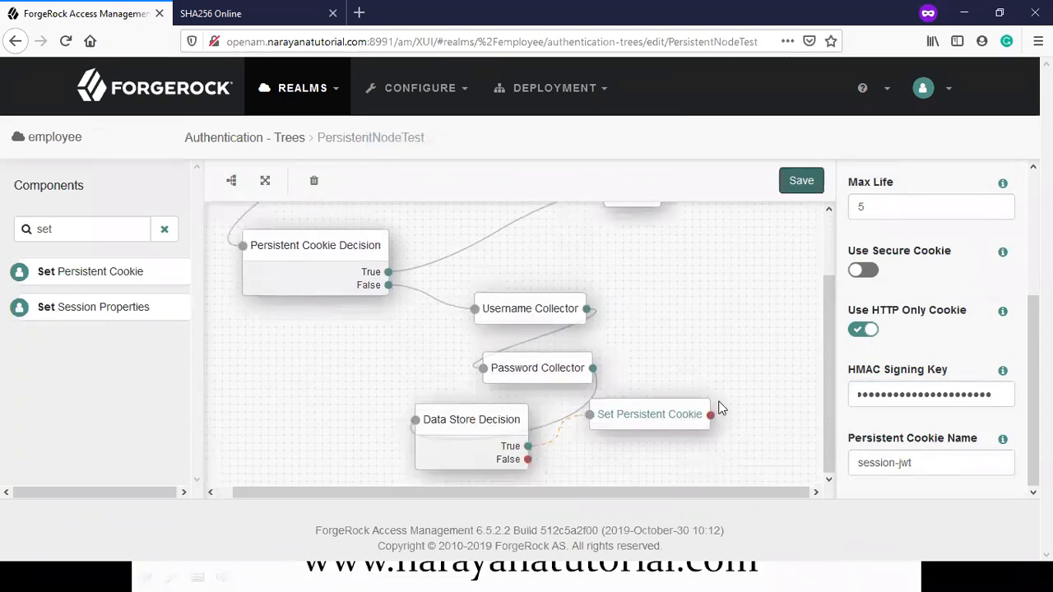
left_click_drag(705, 419, 600, 192)
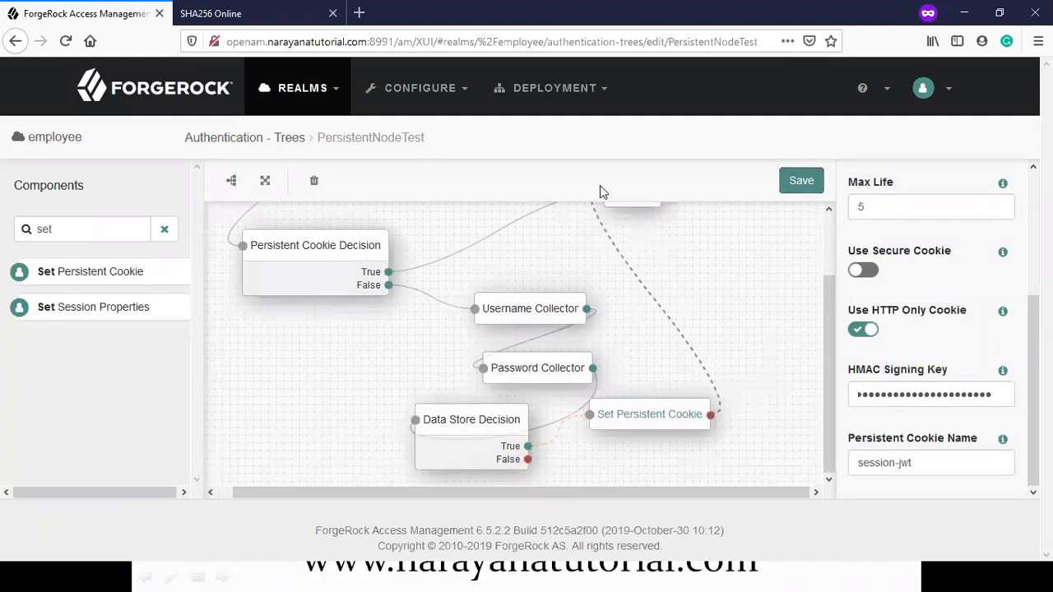
scroll(658, 280, "up", 2)
left_click_drag(635, 266, 765, 383)
scroll(765, 383, "down", 1)
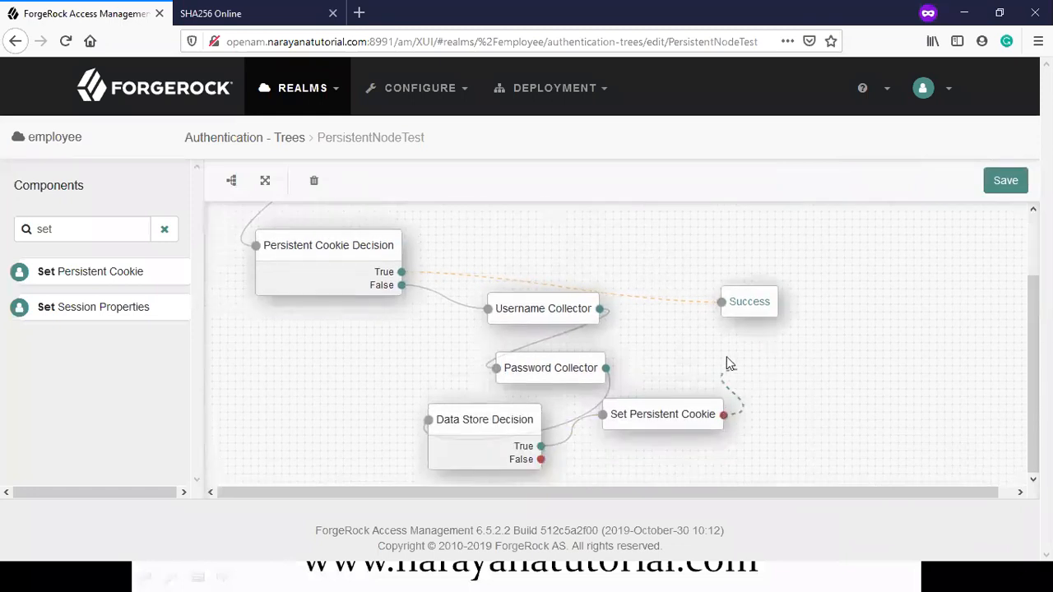
left_click_drag(712, 308, 718, 303)
Step: Move the Failure node beside Set Persistent Cookie and connect Data Store Decision's False outcome to it
left_click(500, 433)
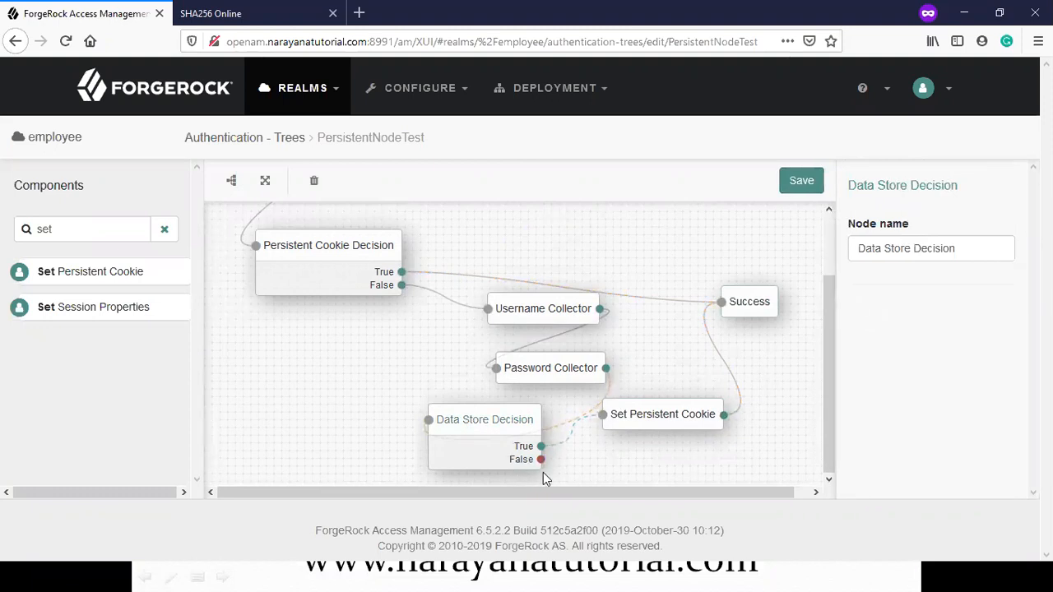
scroll(523, 338, "up", 1)
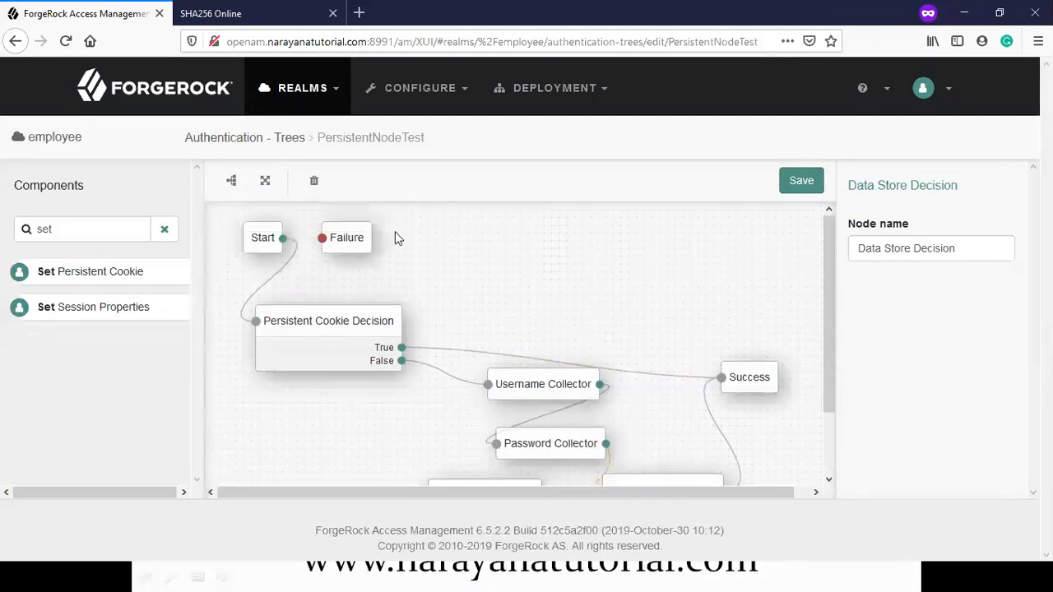
left_click(774, 399)
left_click_drag(346, 236, 851, 453)
scroll(851, 452, "down", 1)
left_click_drag(540, 459, 839, 391)
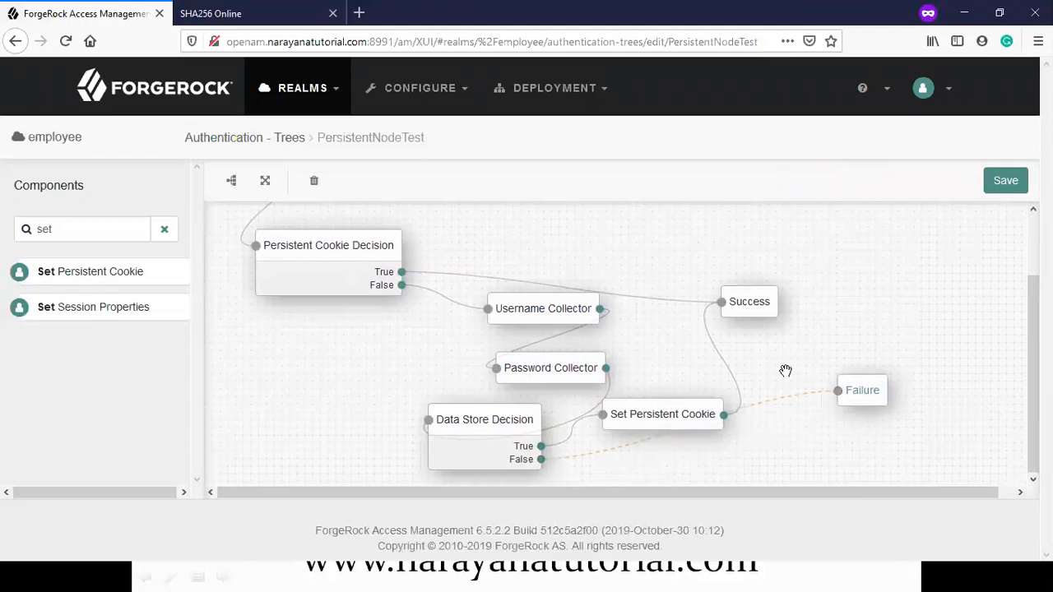
Step: Auto-arrange the PersistentNodeTest nodes into a left-to-right row and save the tree
left_click(231, 183)
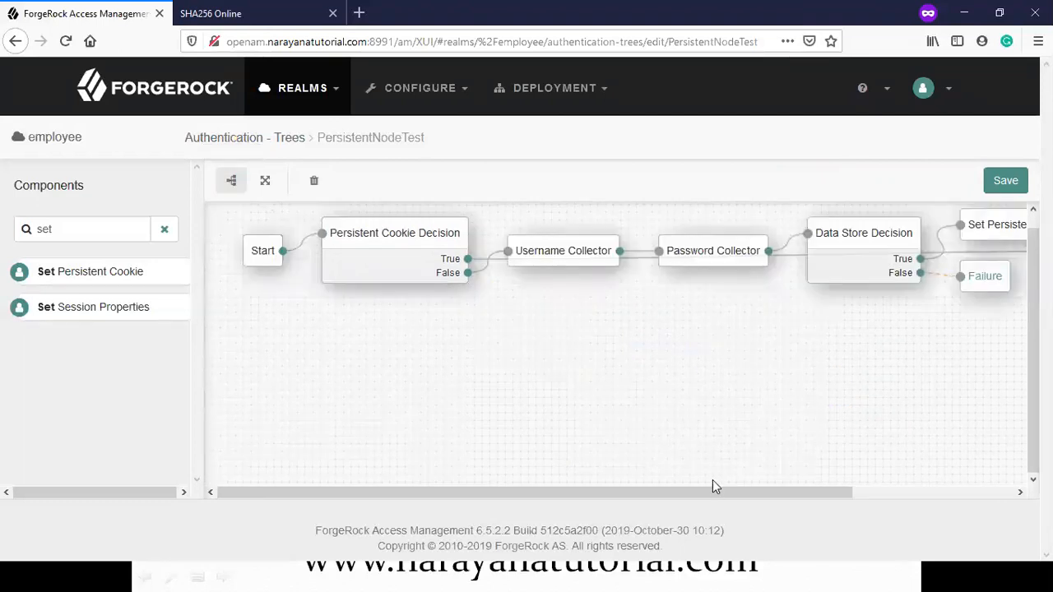
left_click_drag(712, 492, 990, 534)
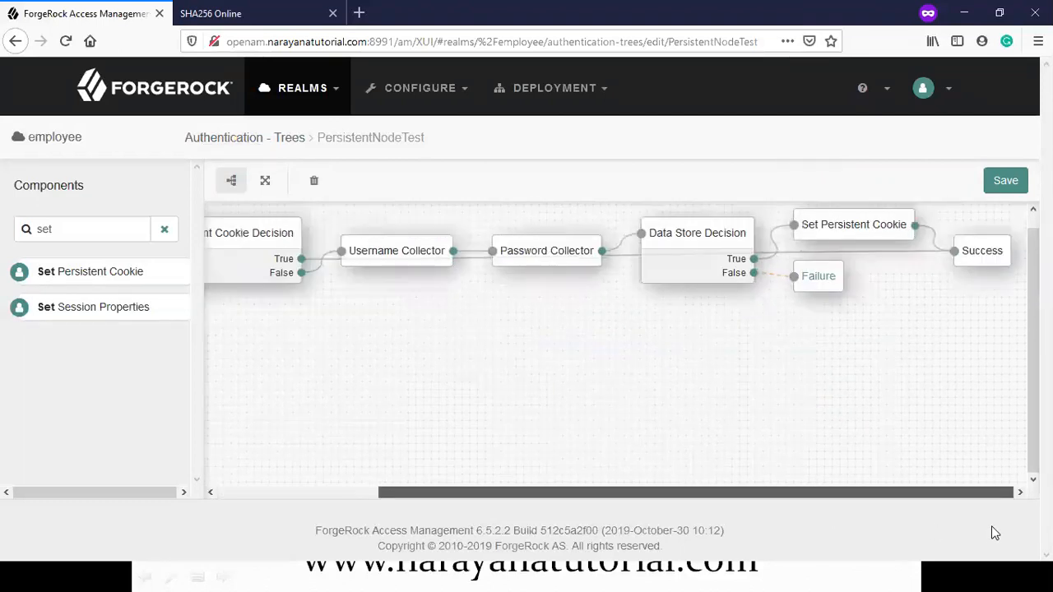
left_click(1001, 182)
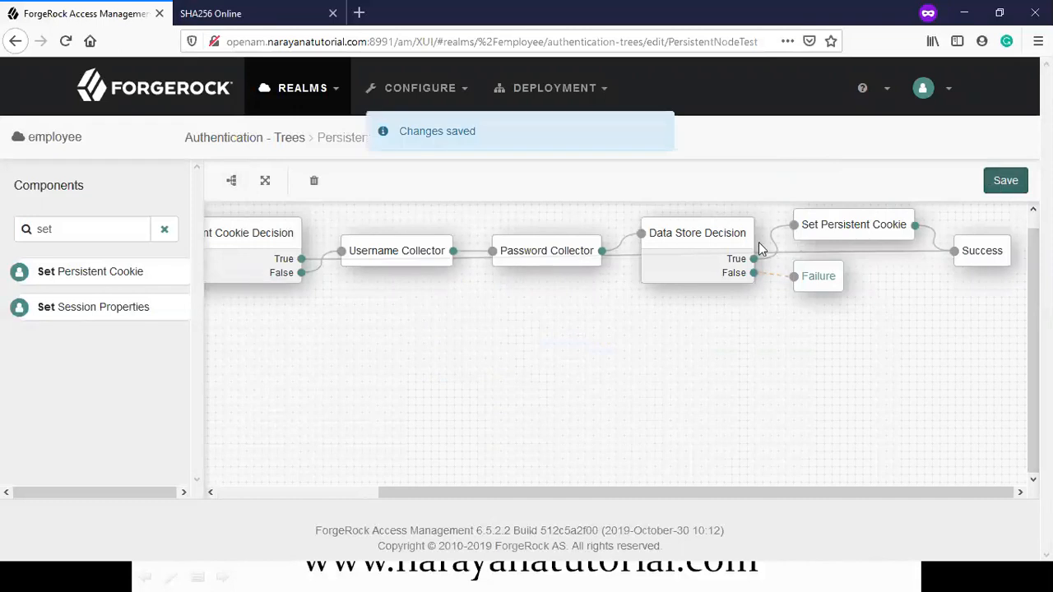
left_click_drag(705, 491, 386, 450)
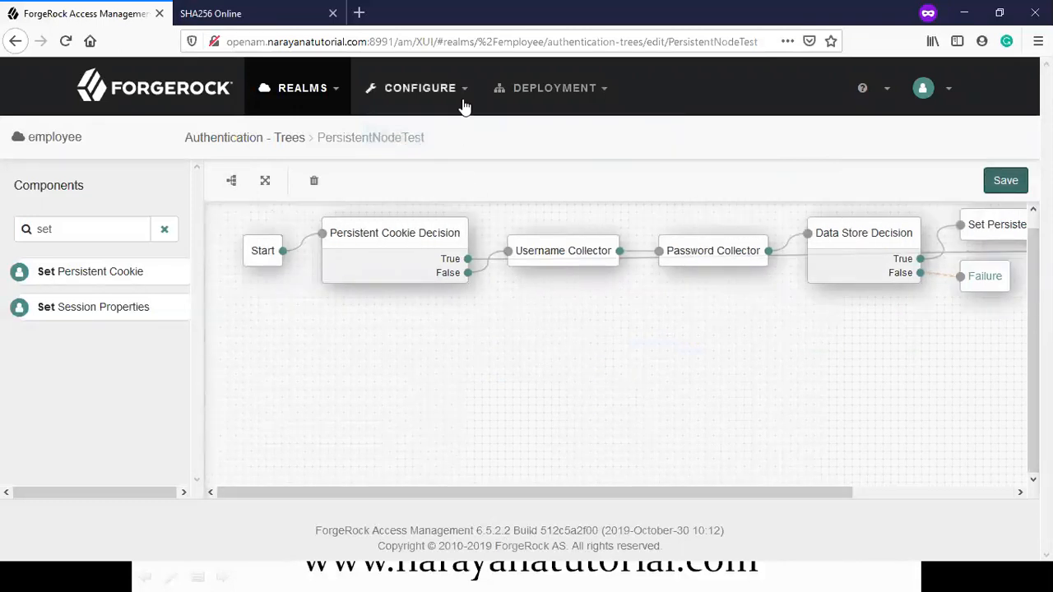
double_click(366, 138)
key("ctrl+c")
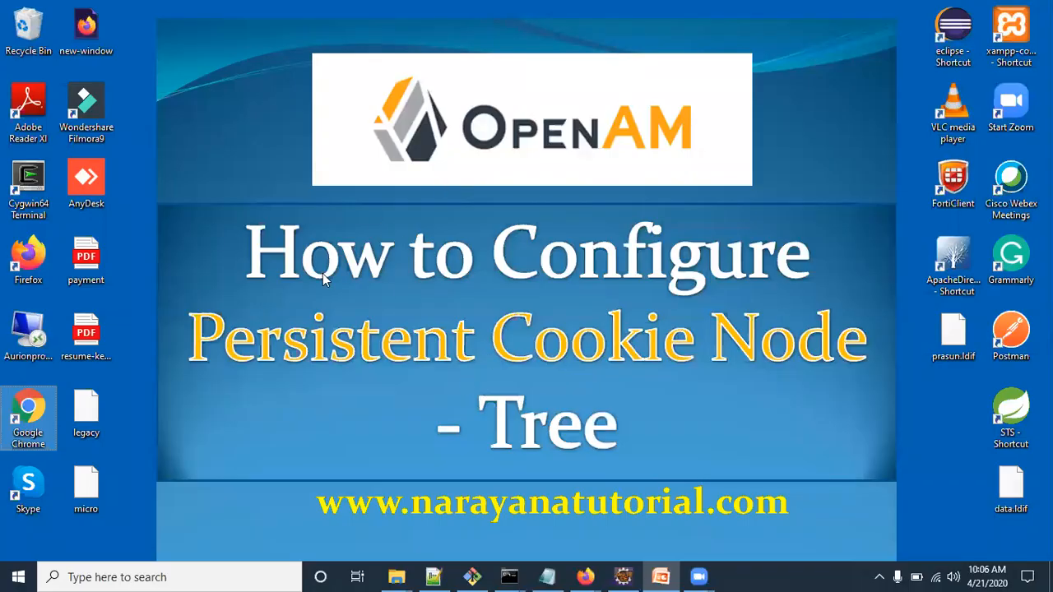
Step: Launch Chrome, load the employee realm's PersistentNodeTest login URL, and open developer tools
double_click(36, 405)
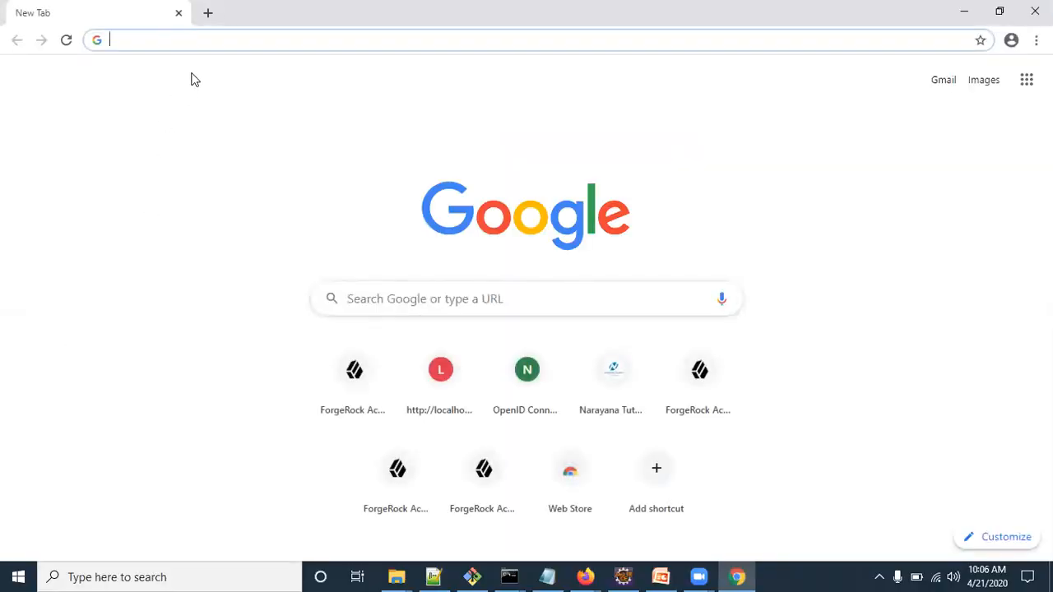
type("open")
key("Right")
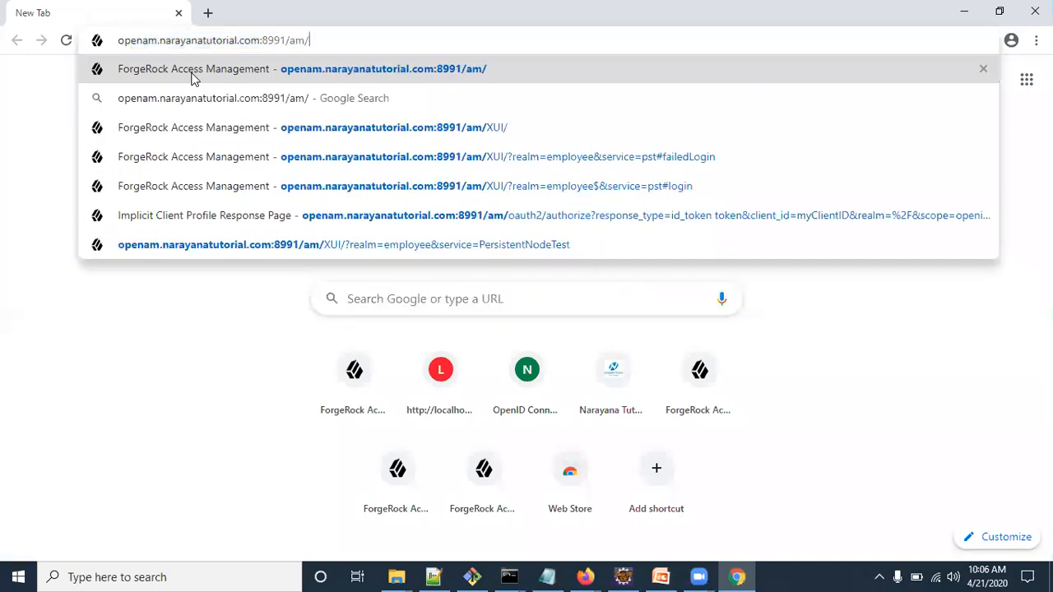
type("XUI/")
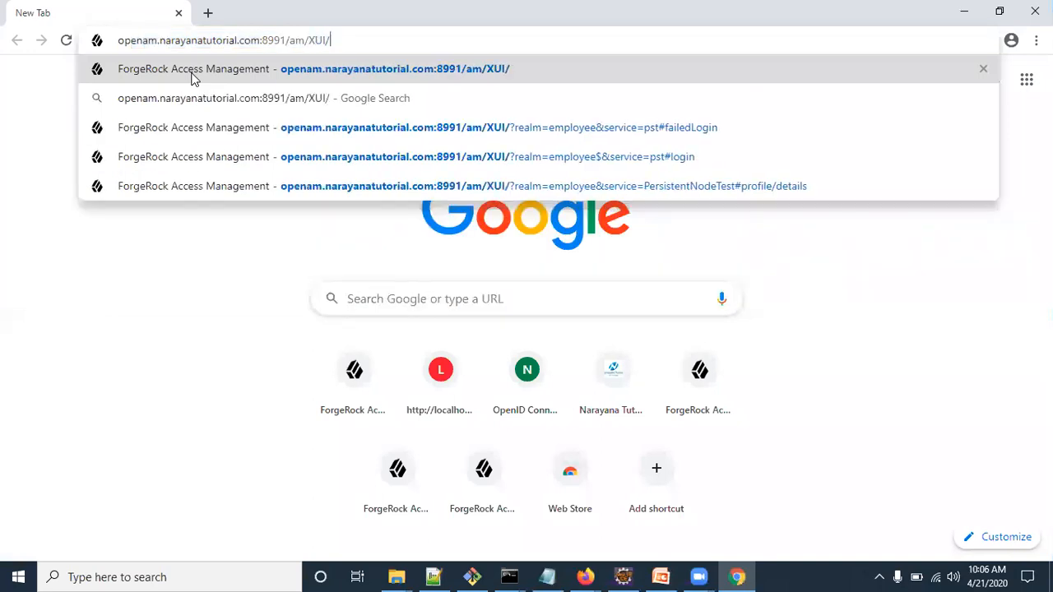
type("?")
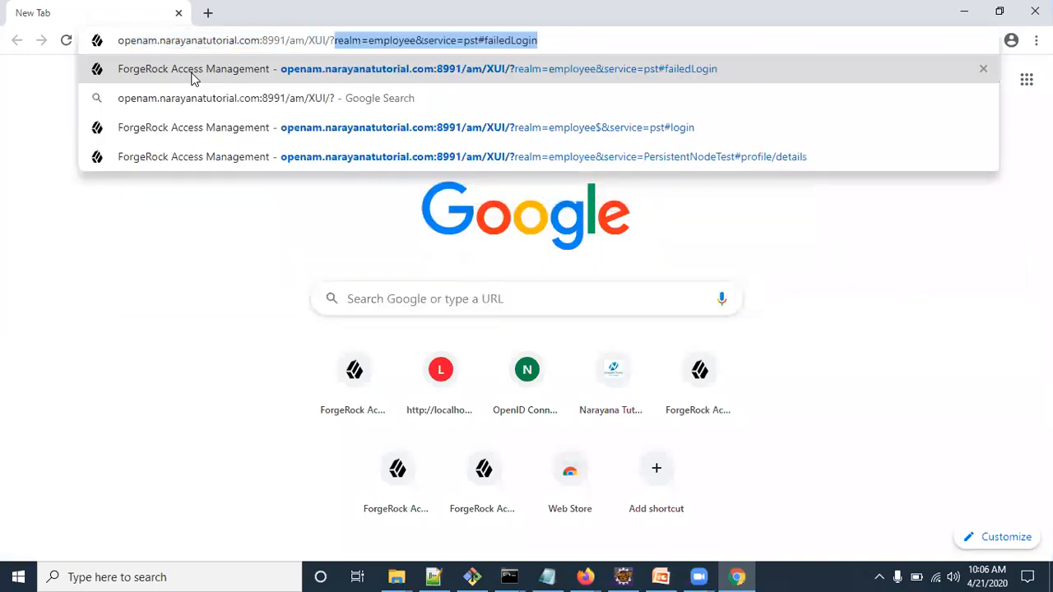
key("End")
key("BackSpace")
key("BackSpace")
key("BackSpace")
key("BackSpace")
key("BackSpace")
key("BackSpace")
key("BackSpace")
key("BackSpace")
key("BackSpace")
key("BackSpace")
key("BackSpace")
key("BackSpace")
key("BackSpace")
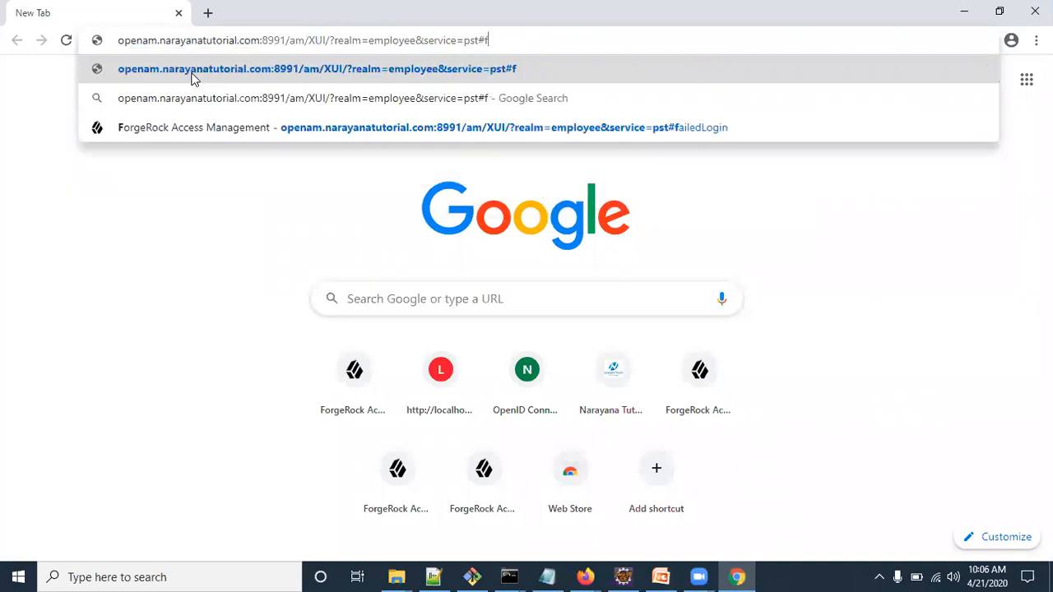
key("BackSpace")
key("BackSpace")
key("ctrl+v")
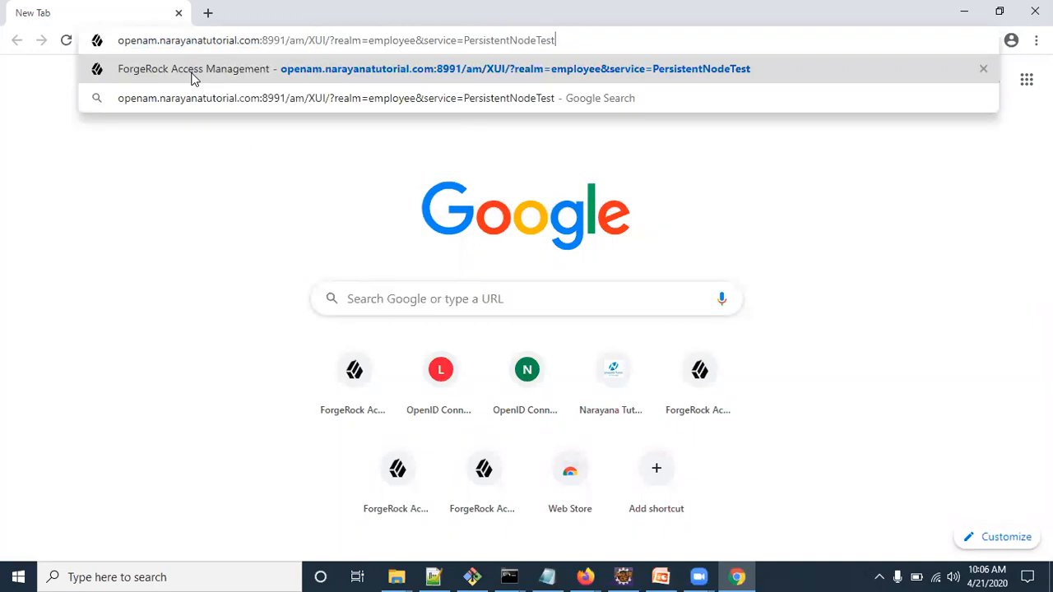
key("Return")
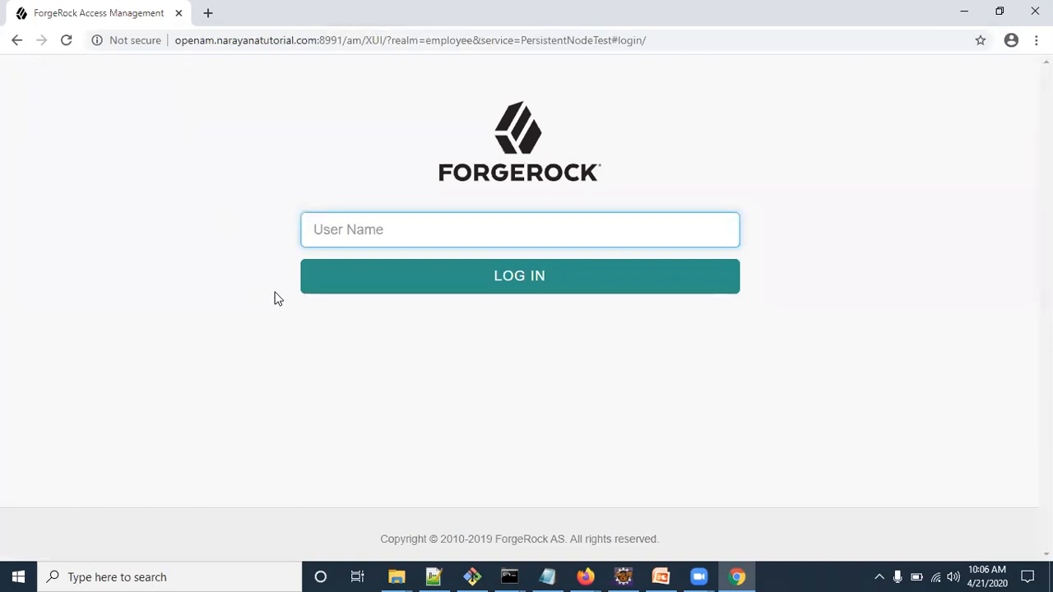
key("ctrl+shift+i")
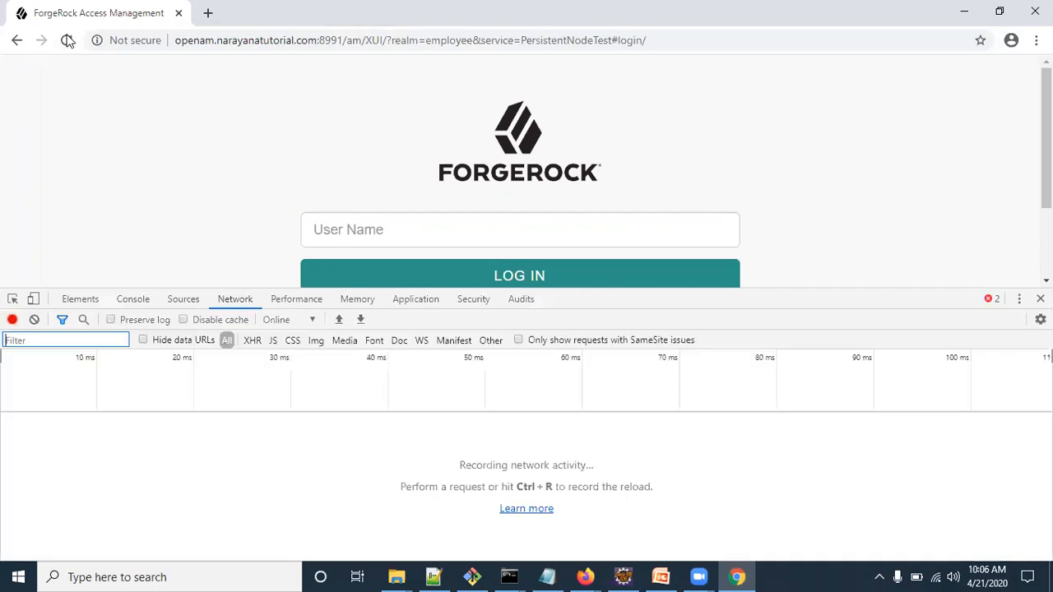
Step: Reload the login page and inspect the first request's cookies in DevTools
left_click(68, 41)
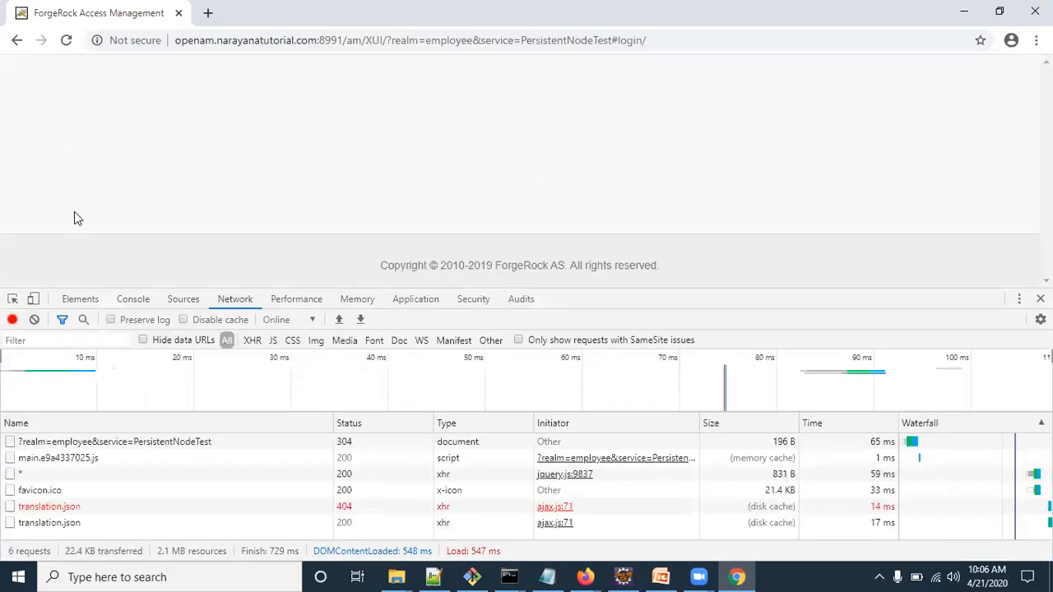
scroll(104, 461, "up", 5)
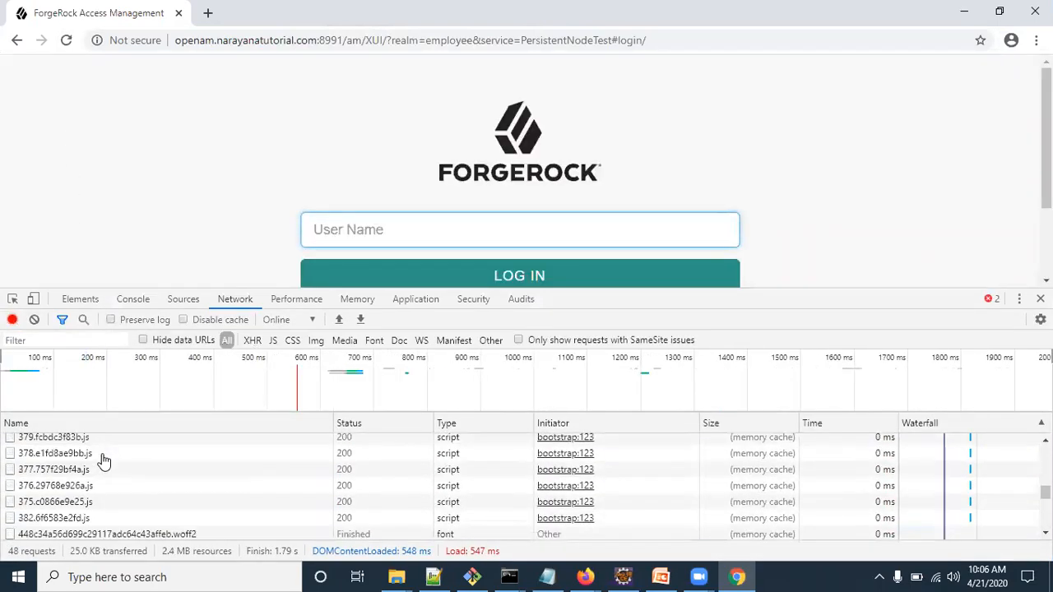
scroll(103, 461, "up", 5)
left_click(101, 442)
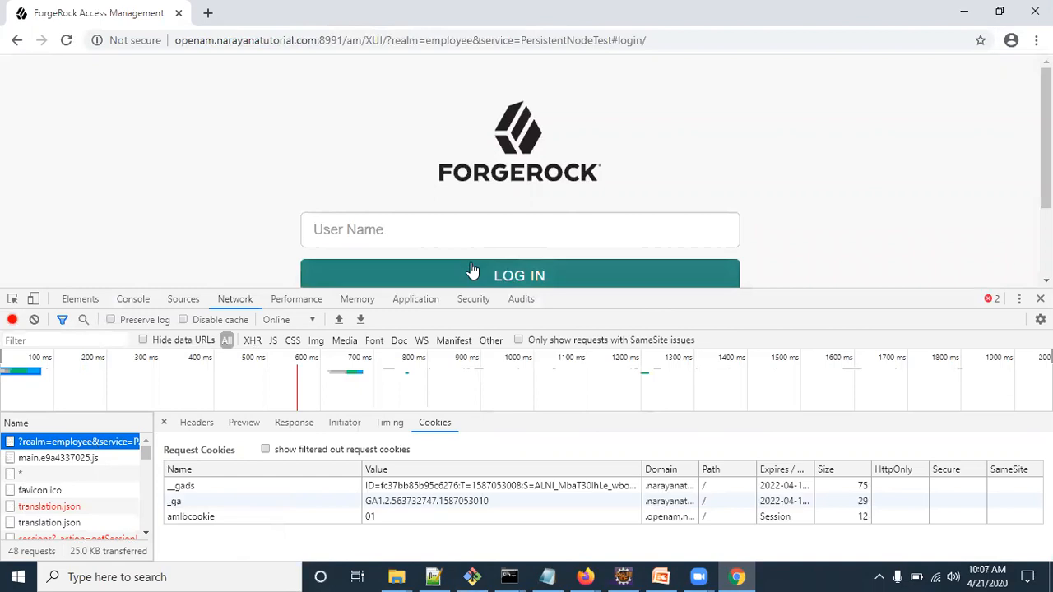
Step: Close developer tools and sign in as the demo test user with its password
left_click(404, 233)
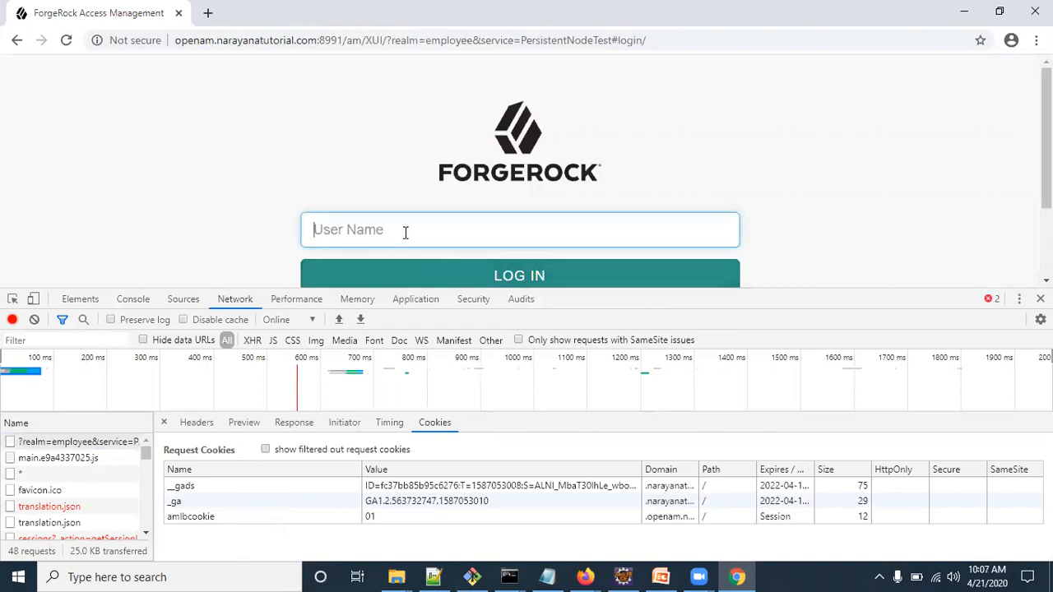
left_click(1041, 299)
type("demo")
key("Return")
type("changeit")
key("Return")
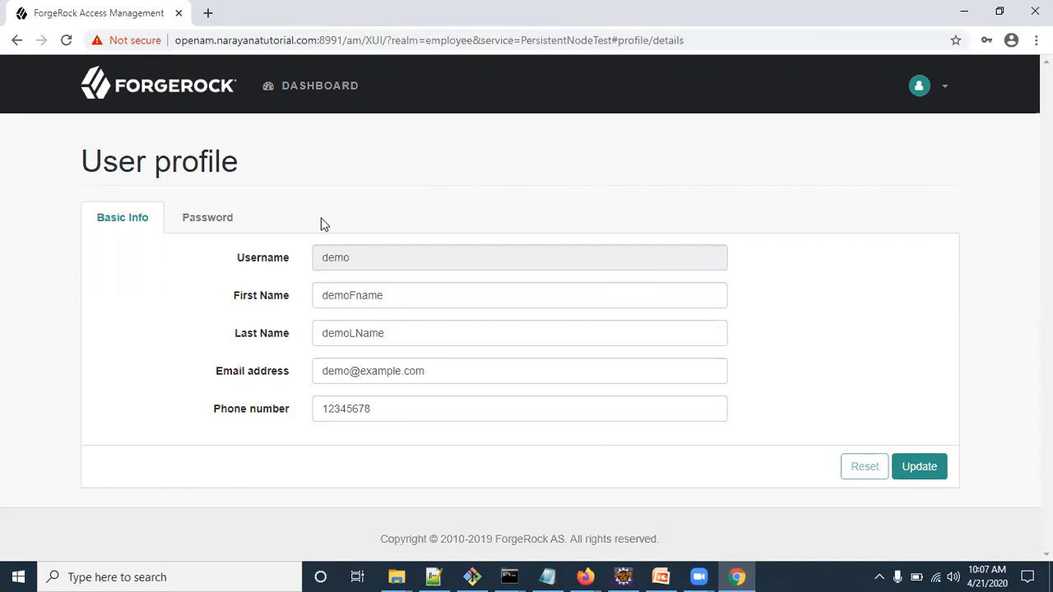
key("ctrl+shift+i")
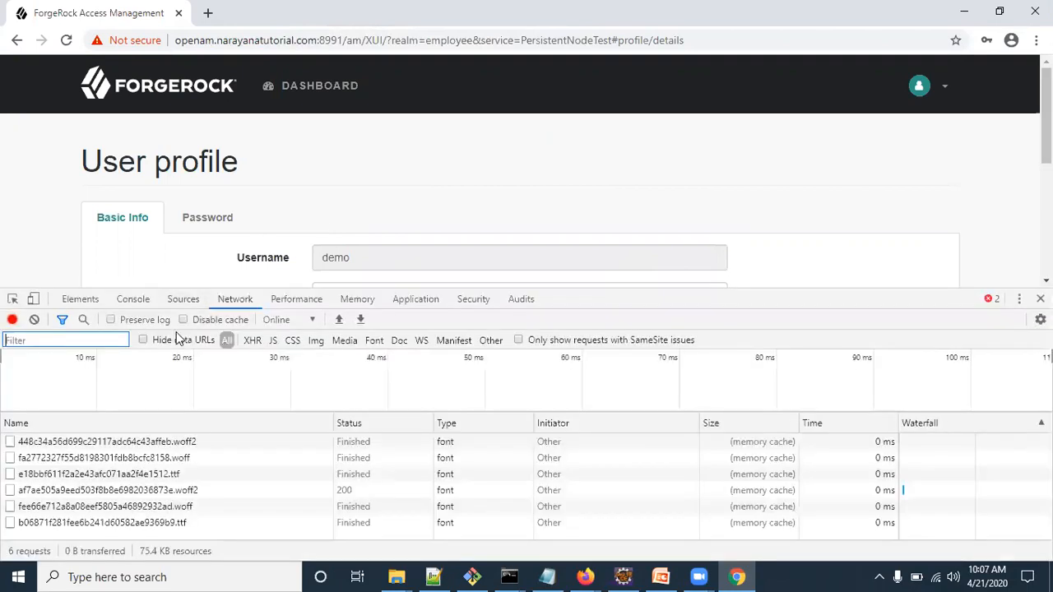
left_click(129, 444)
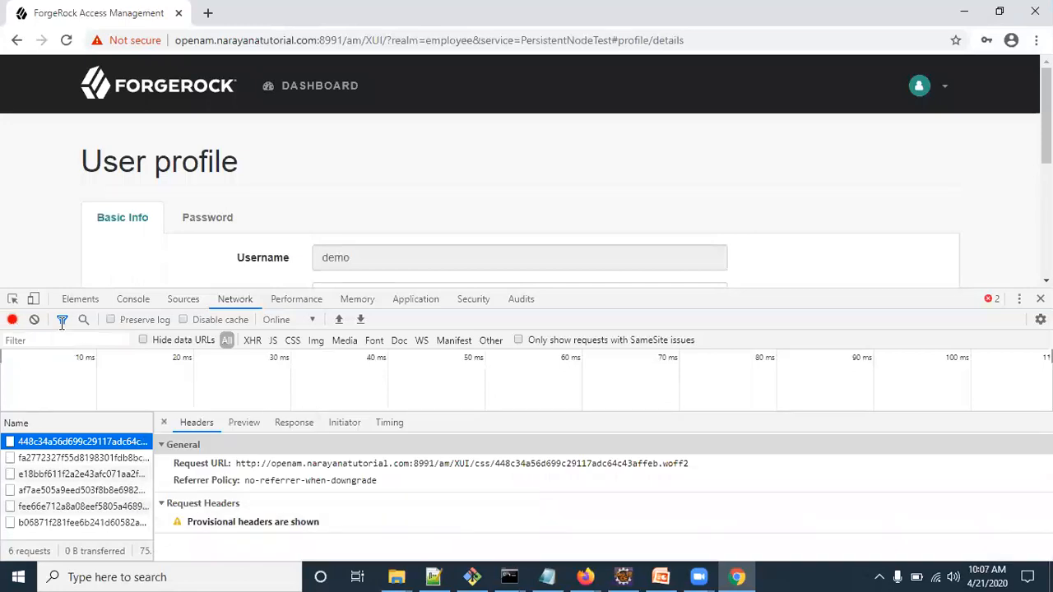
left_click(67, 40)
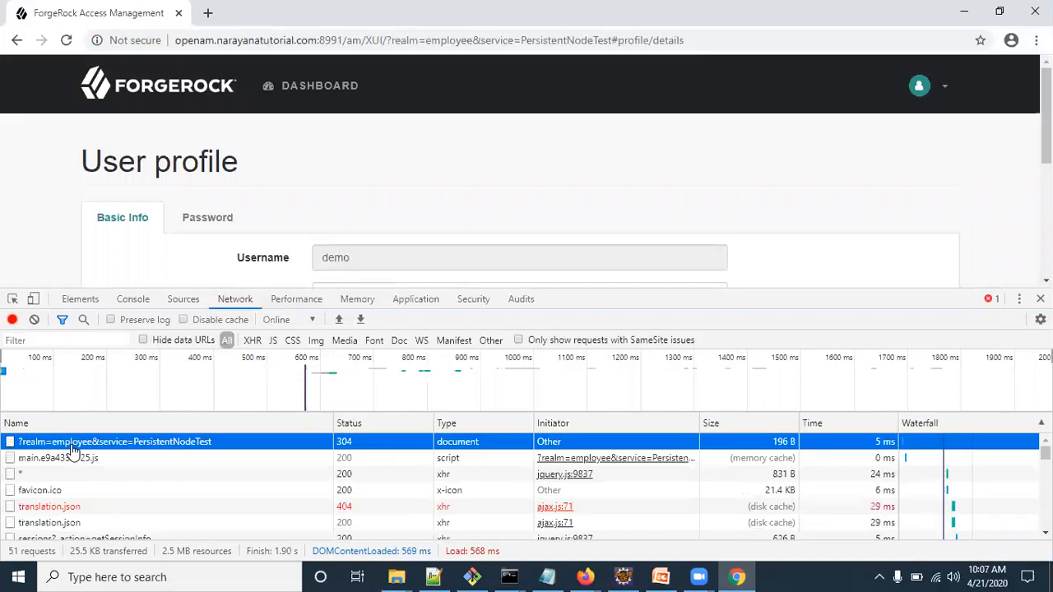
left_click(73, 449)
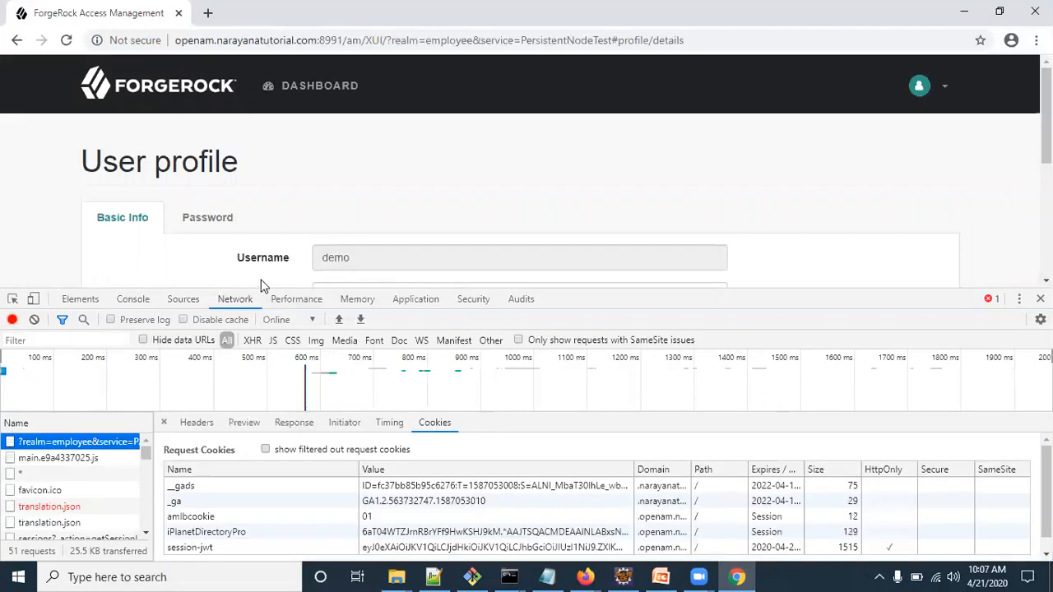
left_click(201, 549)
left_click(200, 535)
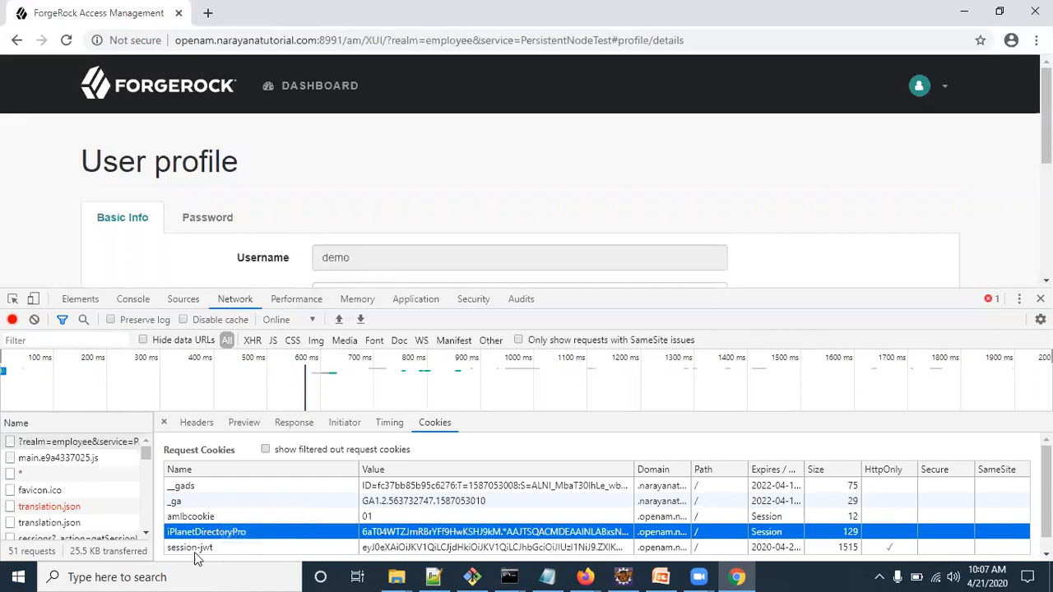
left_click(187, 549)
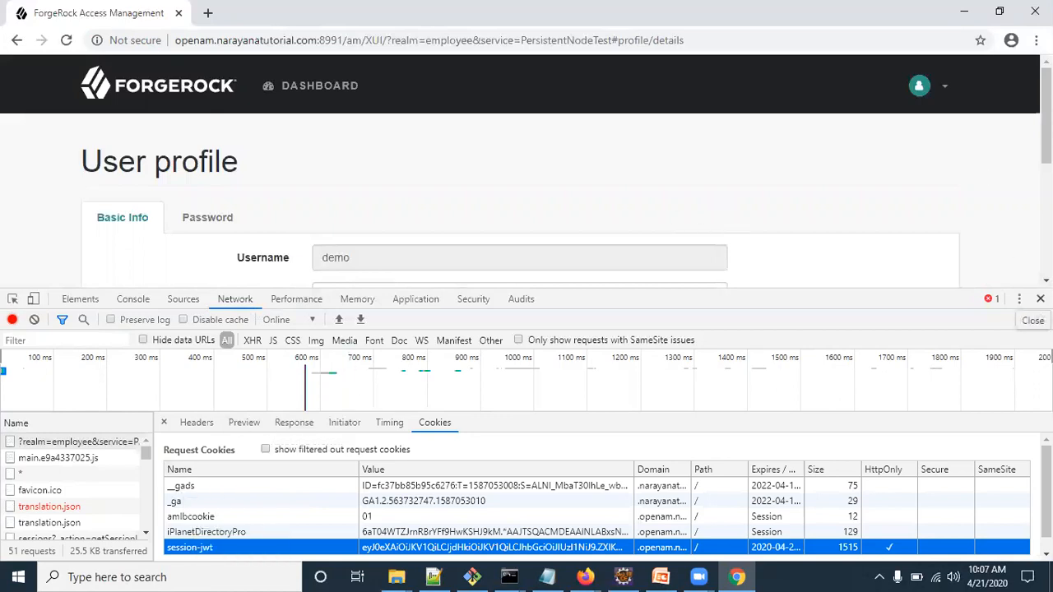
left_click(1040, 298)
left_click(941, 86)
left_click(647, 195)
left_click(702, 40)
key("ctrl+c")
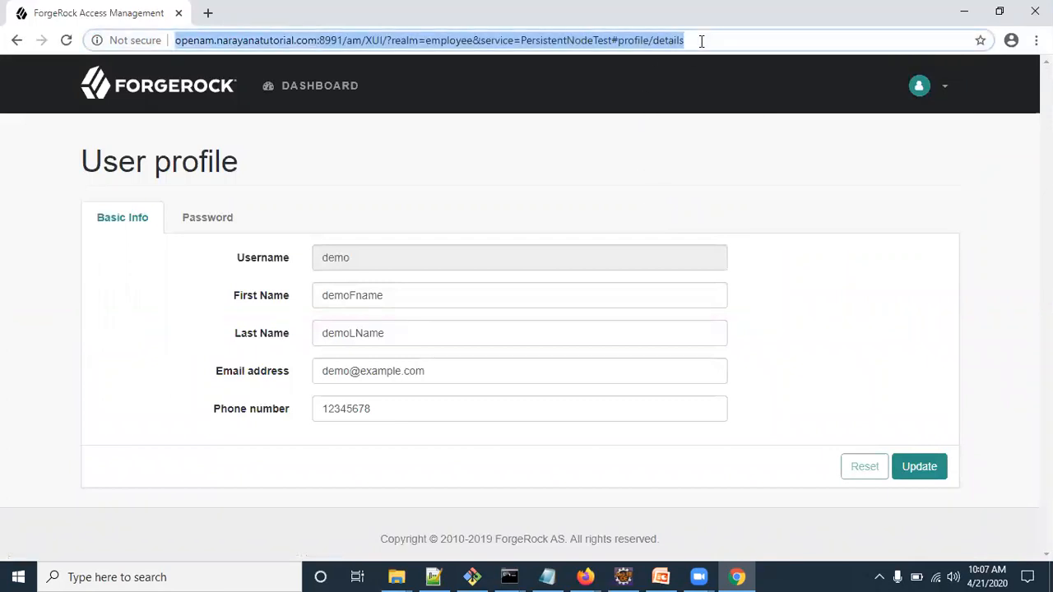
Step: Restart Chrome and load the copied profile page address, staying signed in
left_click(1035, 11)
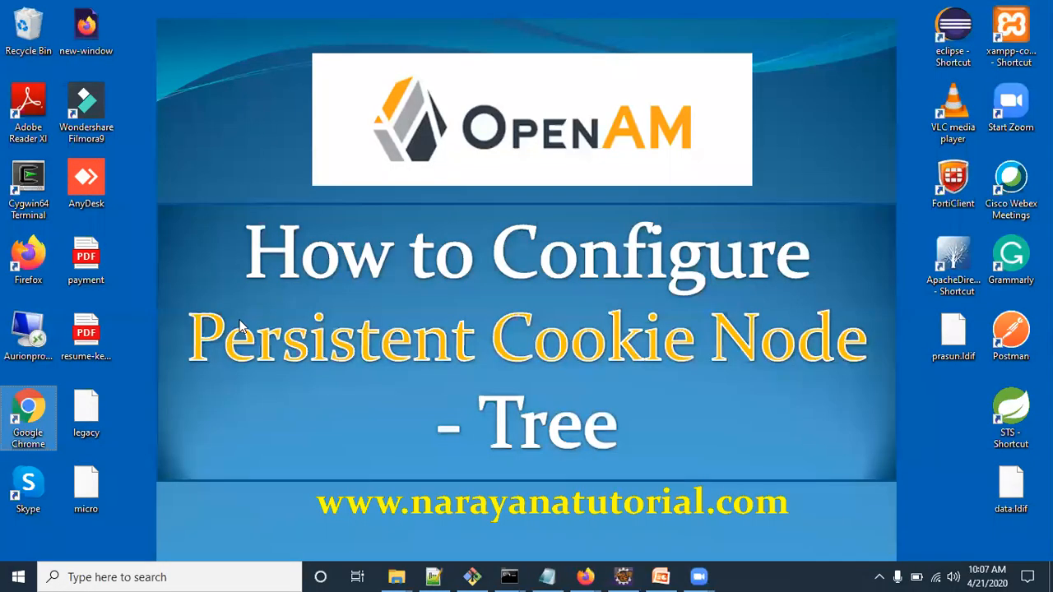
double_click(37, 420)
key("ctrl+v")
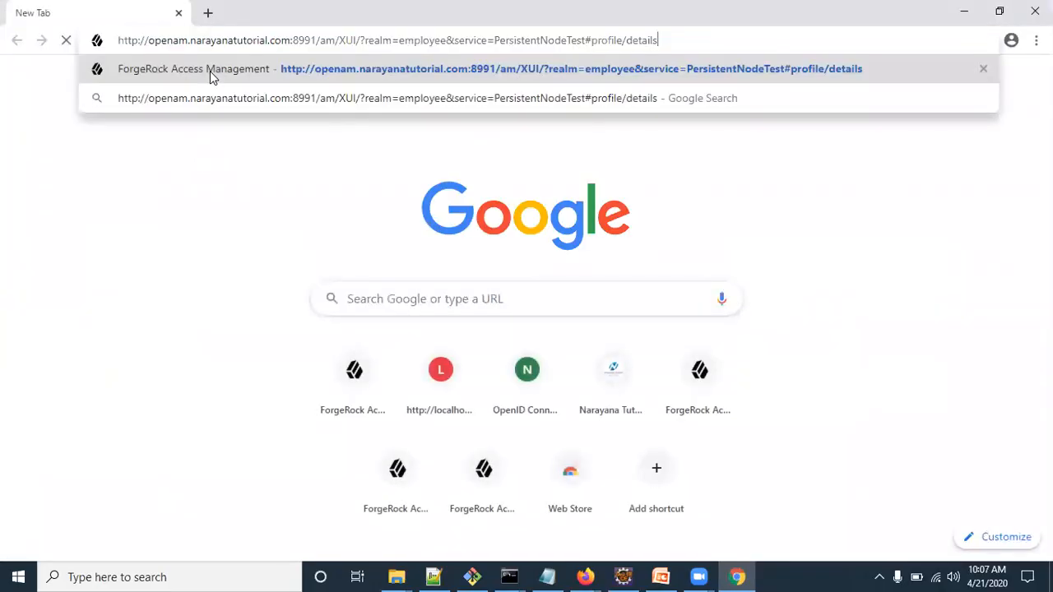
key("Return")
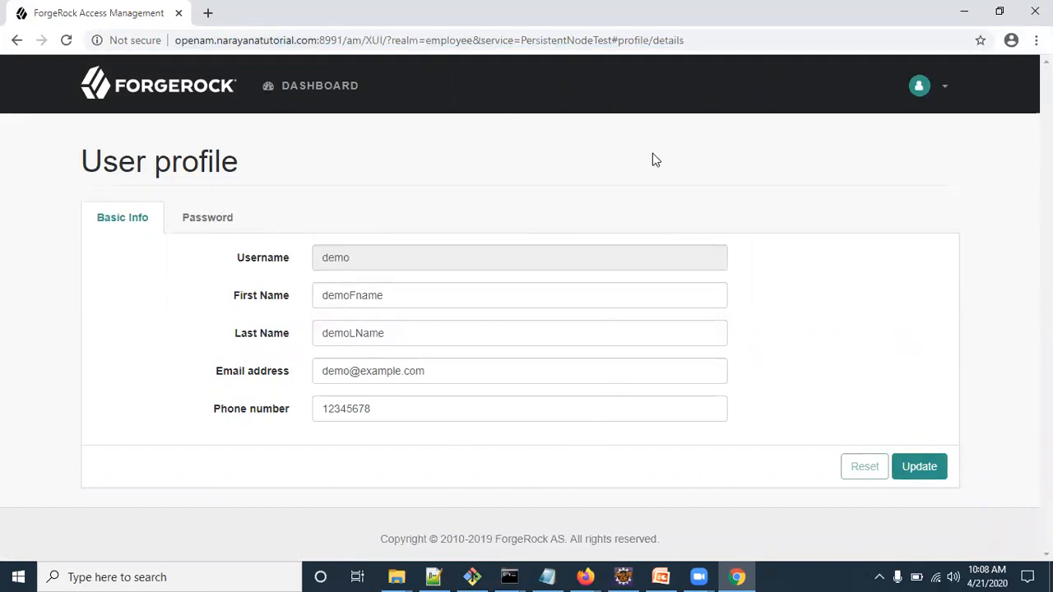
Step: Log out from the avatar menu and attempt signing in as demo, which fails
left_click(944, 84)
left_click(819, 212)
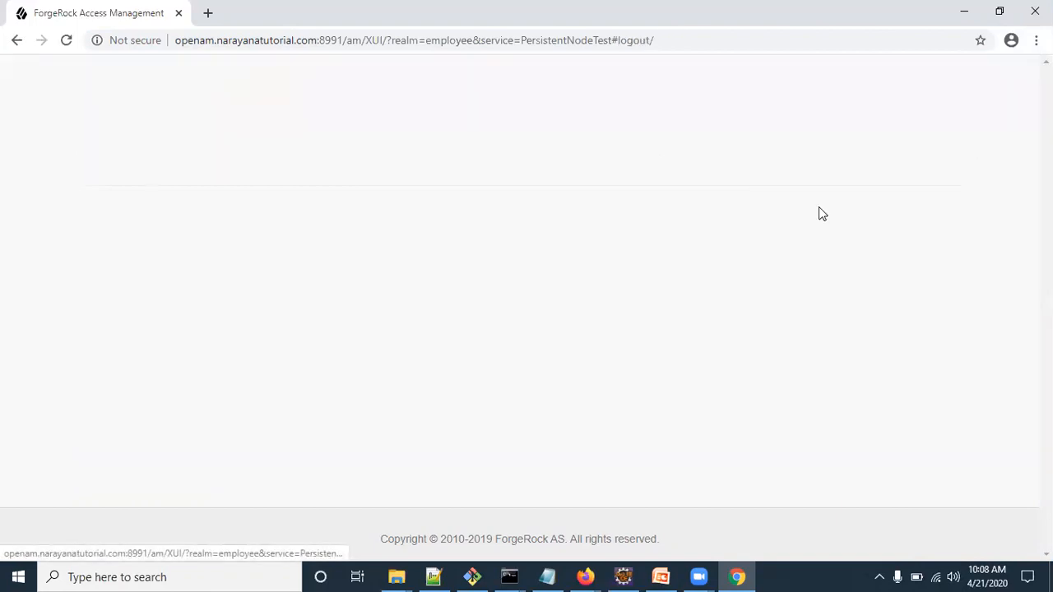
left_click(536, 291)
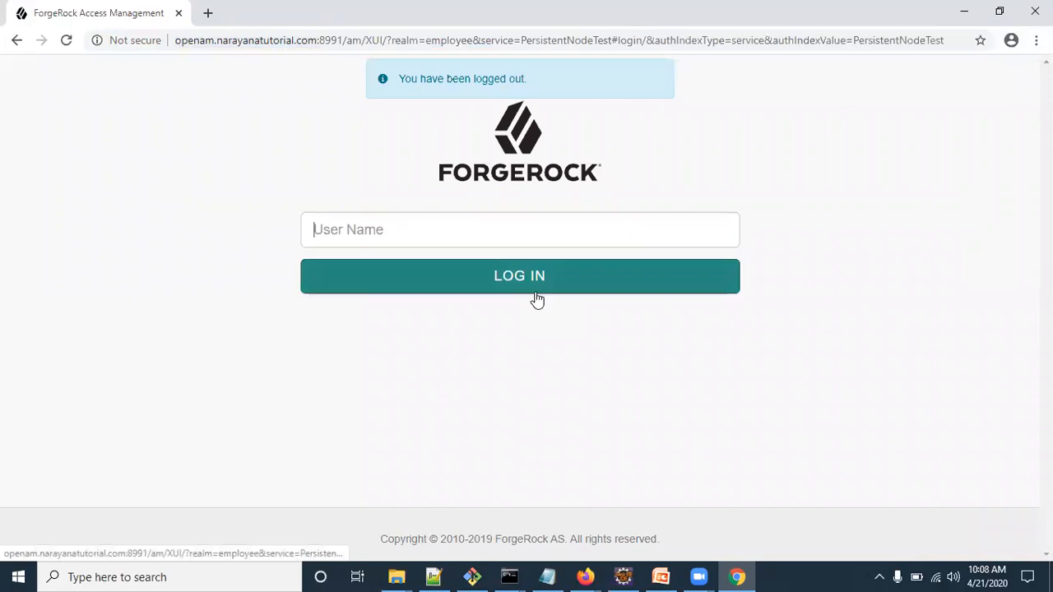
type("demo")
key("Return")
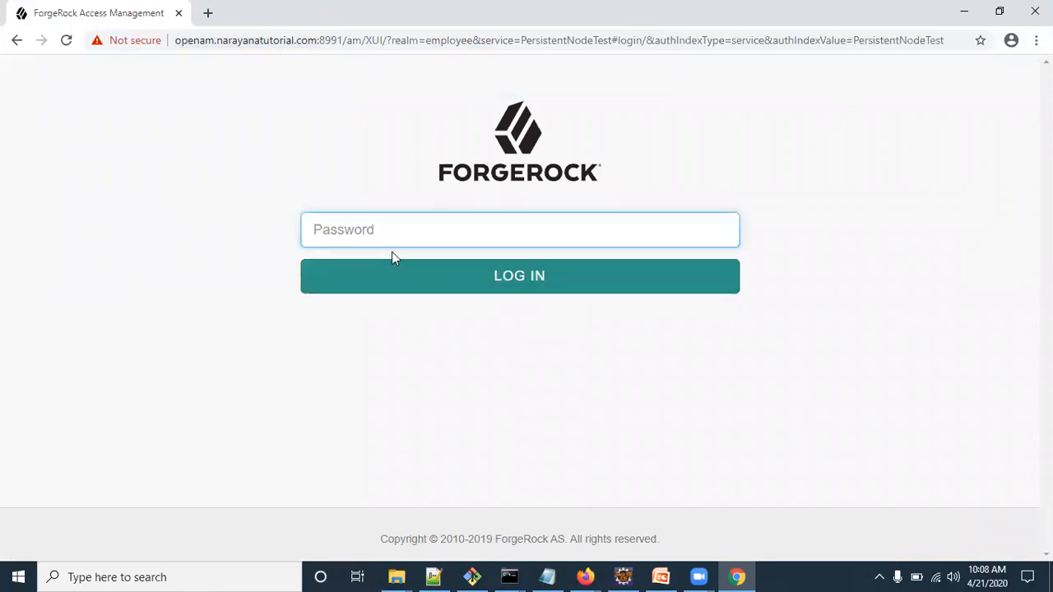
type("••")
key("BackSpace")
key("BackSpace")
type("••••••••••")
key("Return")
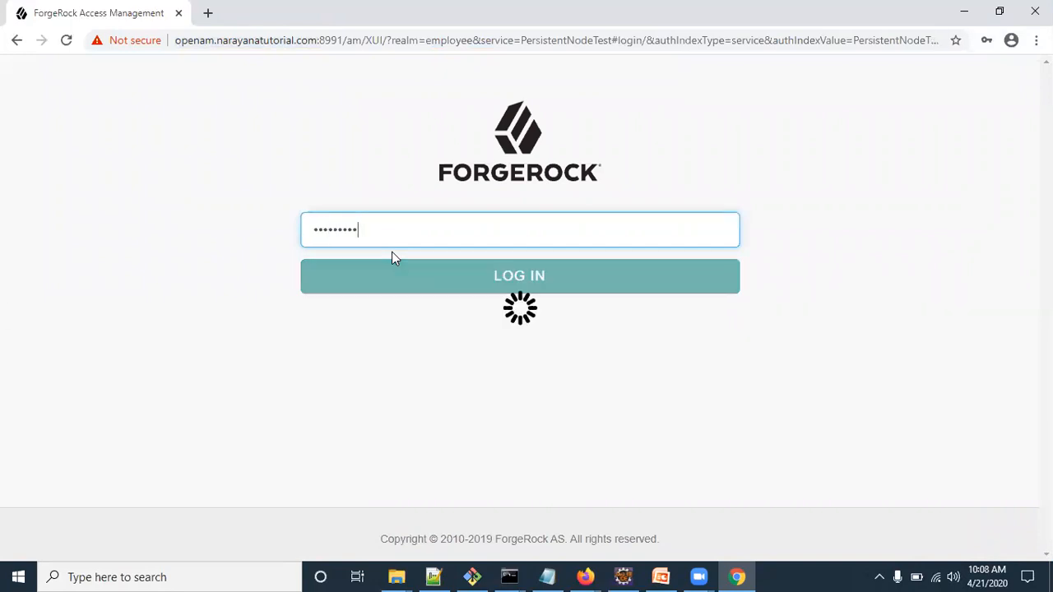
Step: Retry the login as demo with the correct password, reaching the profile page
left_click(517, 293)
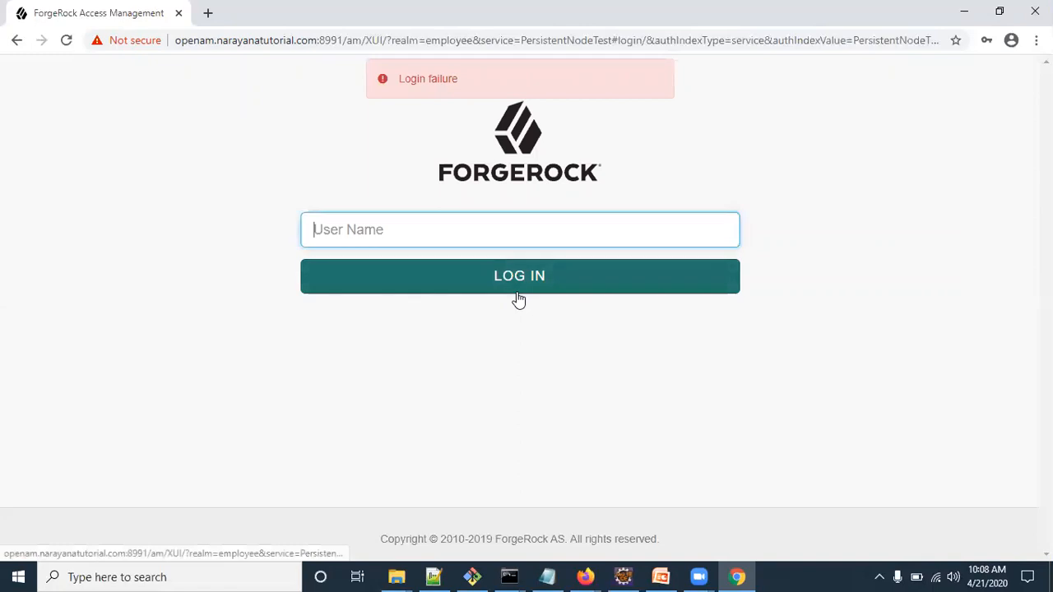
type("DEMO")
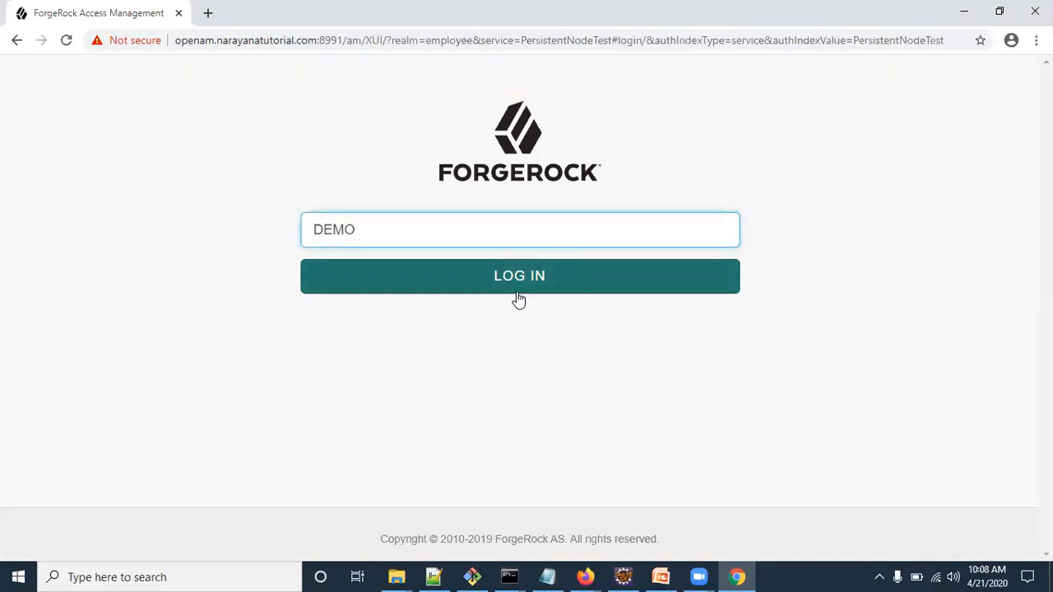
key("BackSpace")
key("BackSpace")
key("BackSpace")
type("demo")
left_click(518, 294)
left_click(475, 234)
type("Ch4ng31t")
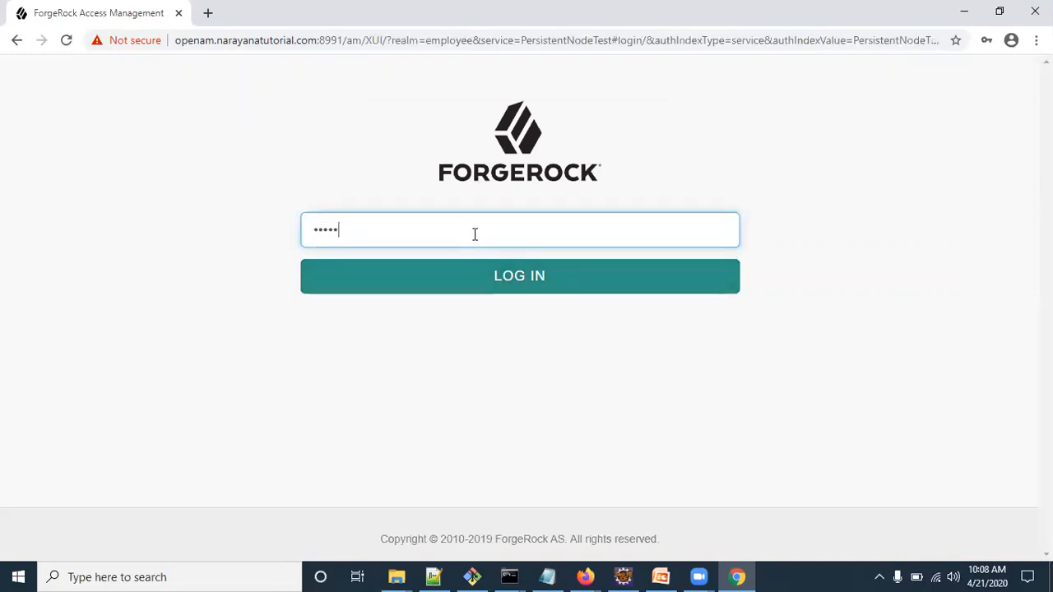
key("Return")
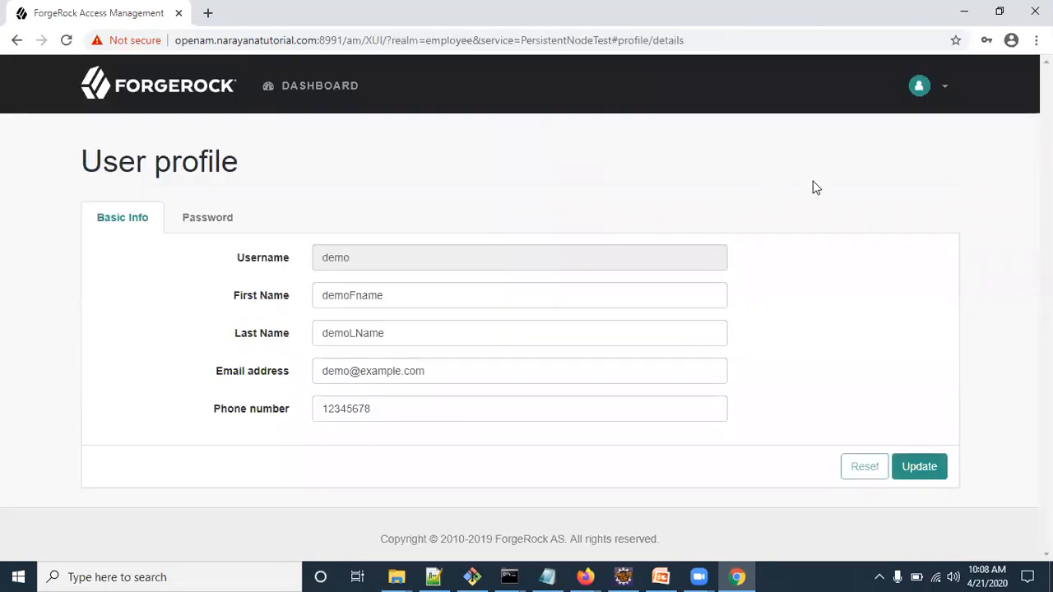
Step: Restart Chrome, reopen the copied profile address still signed in, then minimize the browser
left_click(660, 42)
key("ctrl+c")
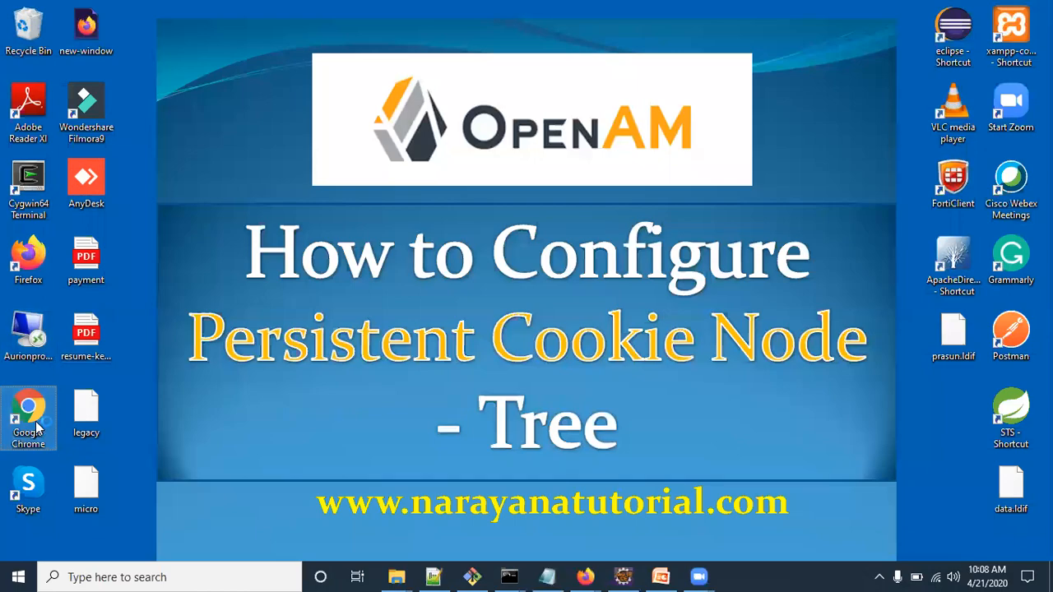
double_click(29, 415)
key("ctrl+v")
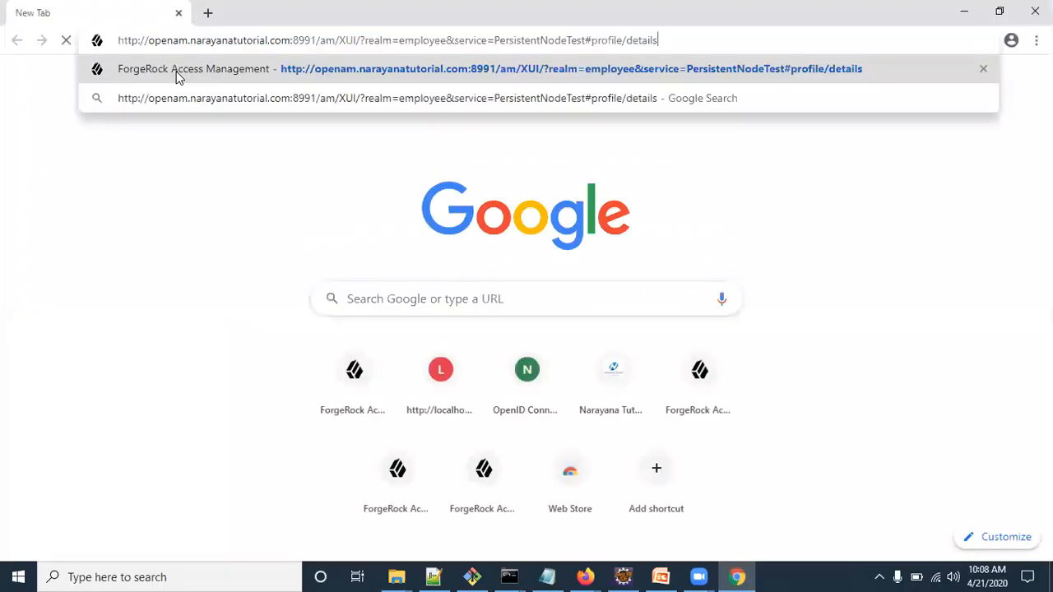
left_click(177, 74)
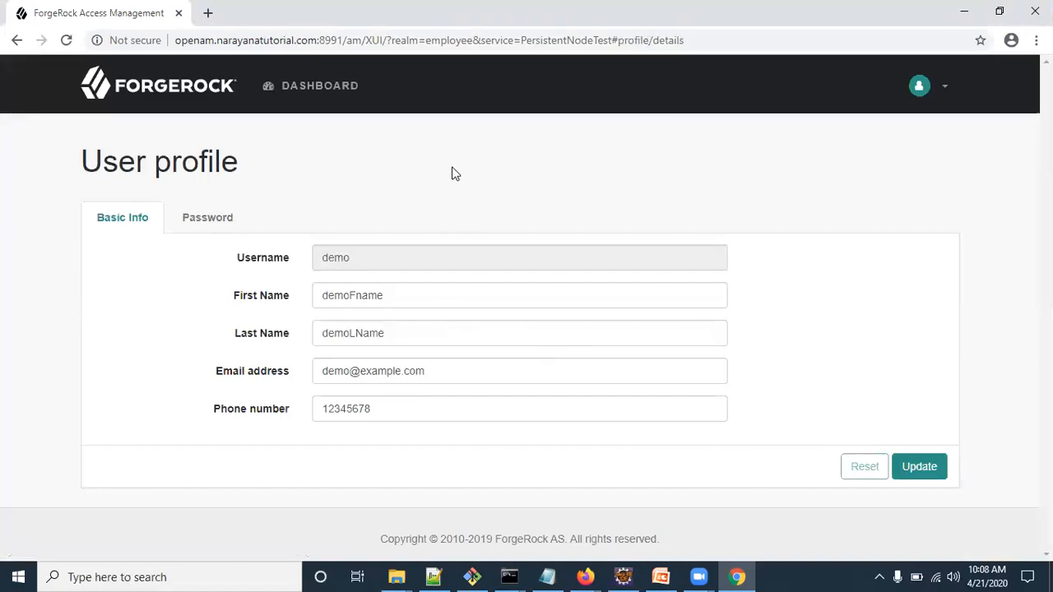
left_click(965, 15)
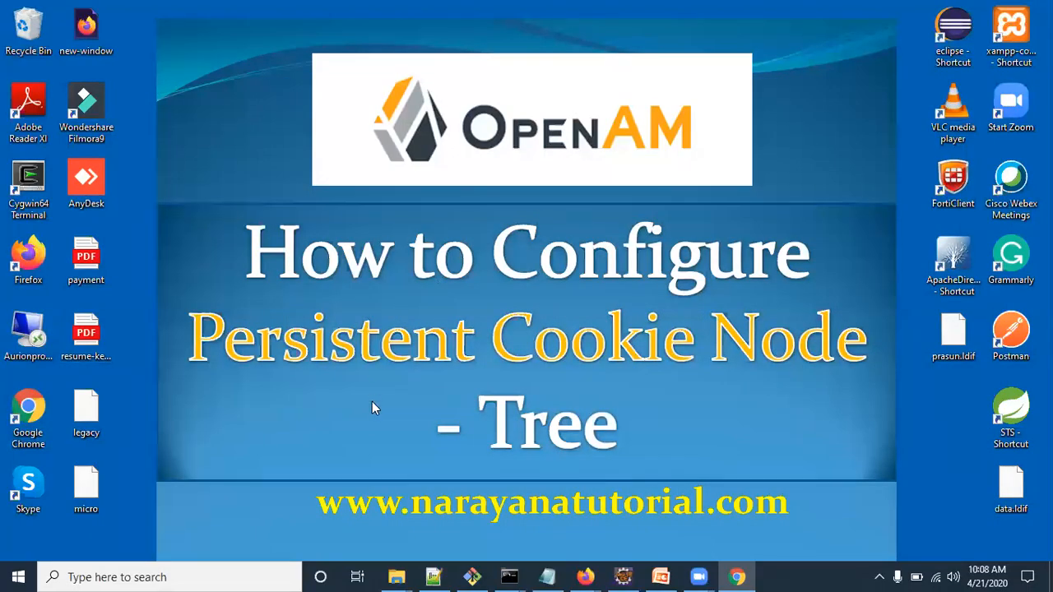